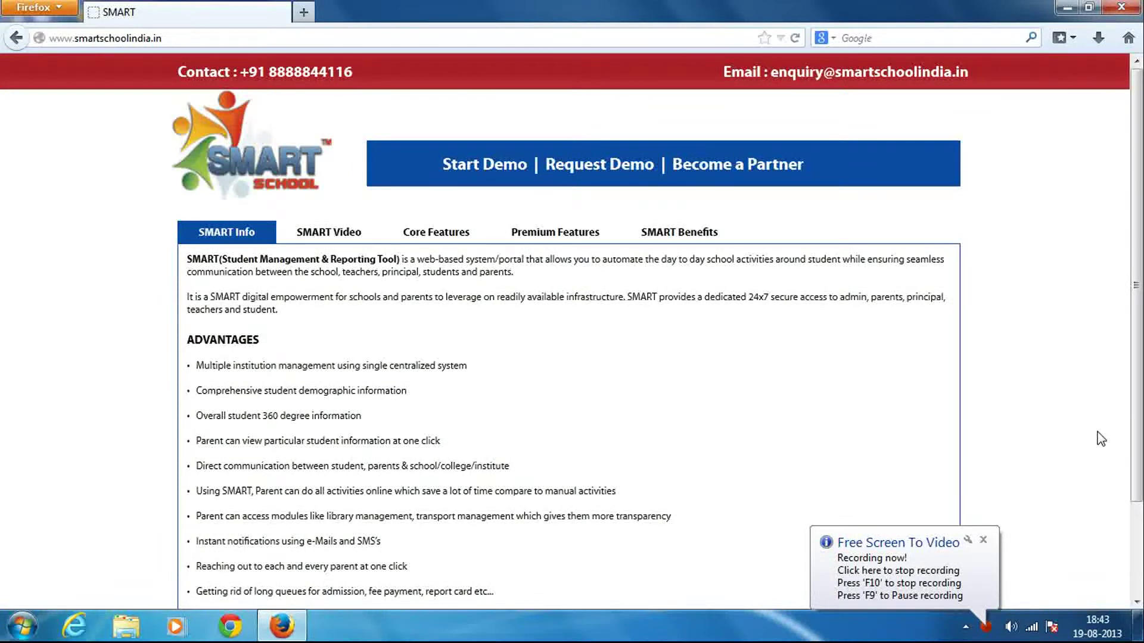
Open the Smart School demo and log in with the username admin and the account password
{"action": "left_click", "coordinate": [499, 165]}
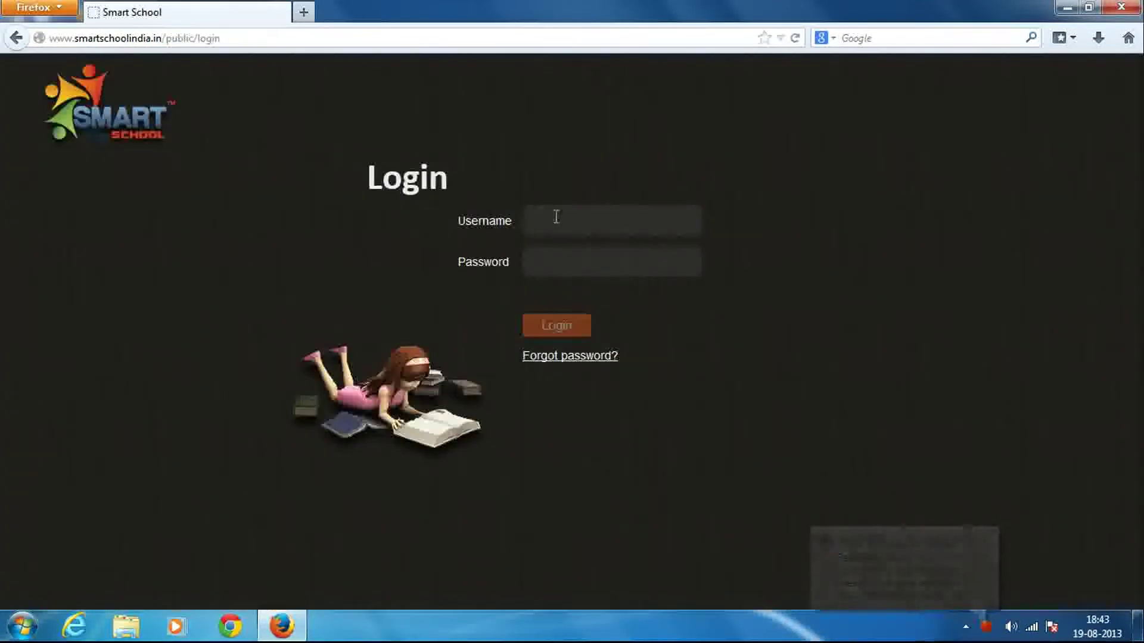
{"action": "left_click", "coordinate": [559, 216]}
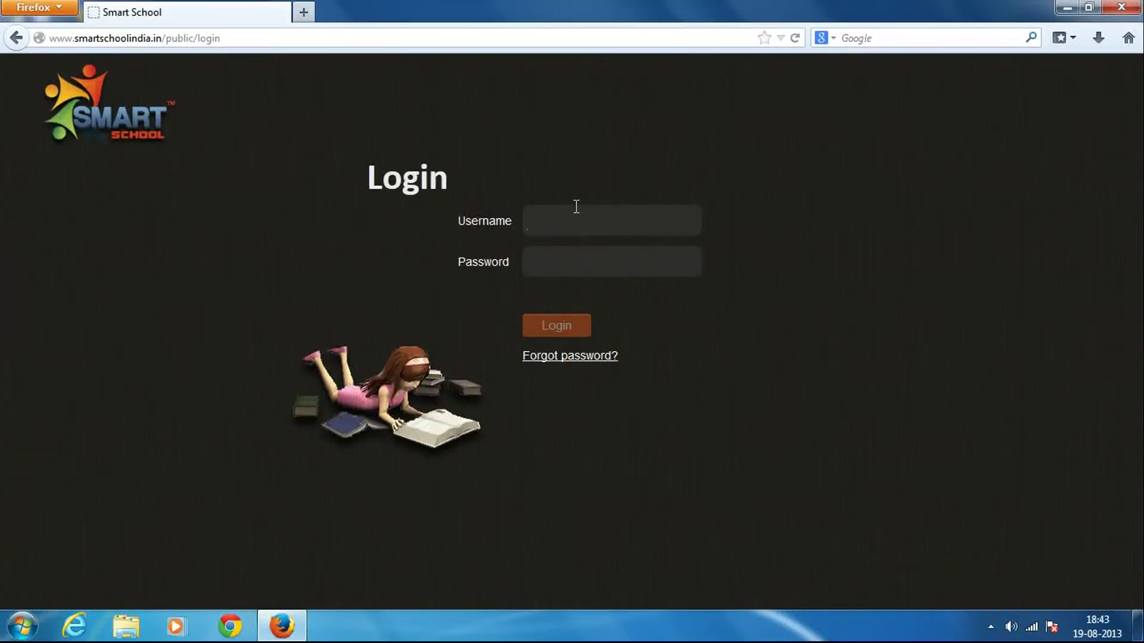
{"action": "type", "text": "admin"}
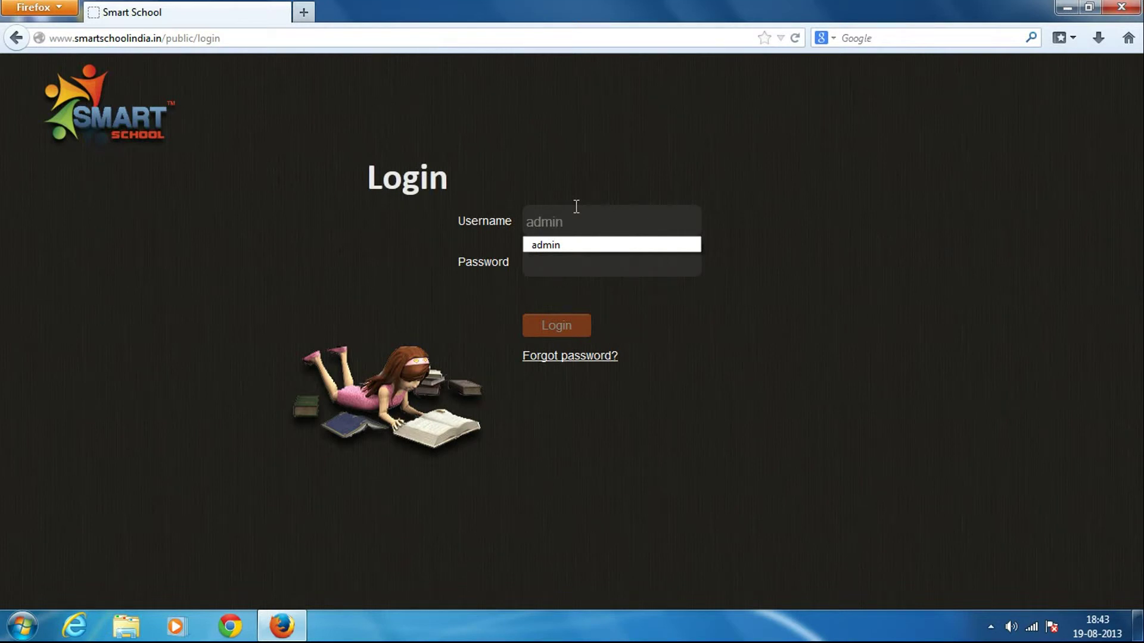
{"action": "key", "text": "Tab"}
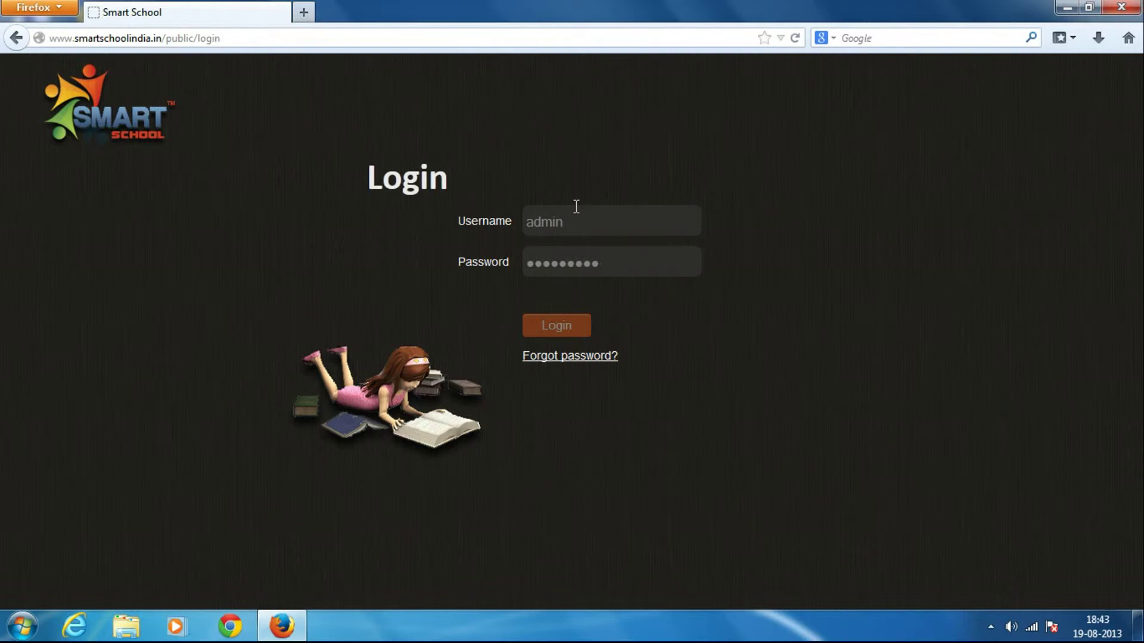
{"action": "left_click", "coordinate": [584, 324]}
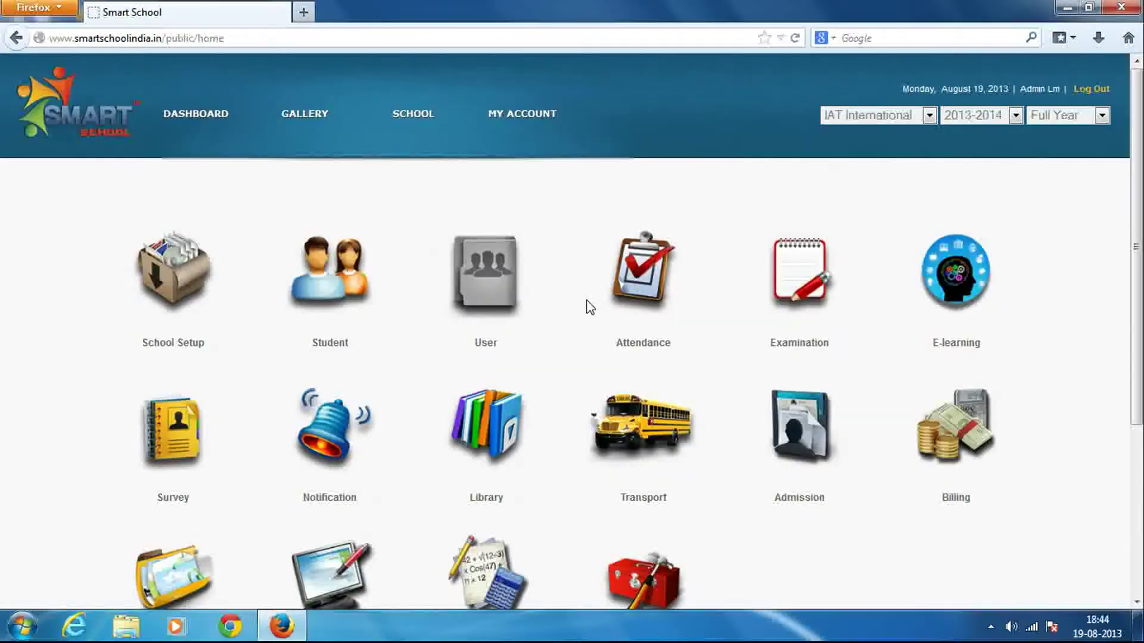
Look over the dashboard modules, then display the course schedule for grade level 1A in School Setup
{"action": "scroll", "coordinate": [49, 199], "scroll_direction": "down", "scroll_amount": 3}
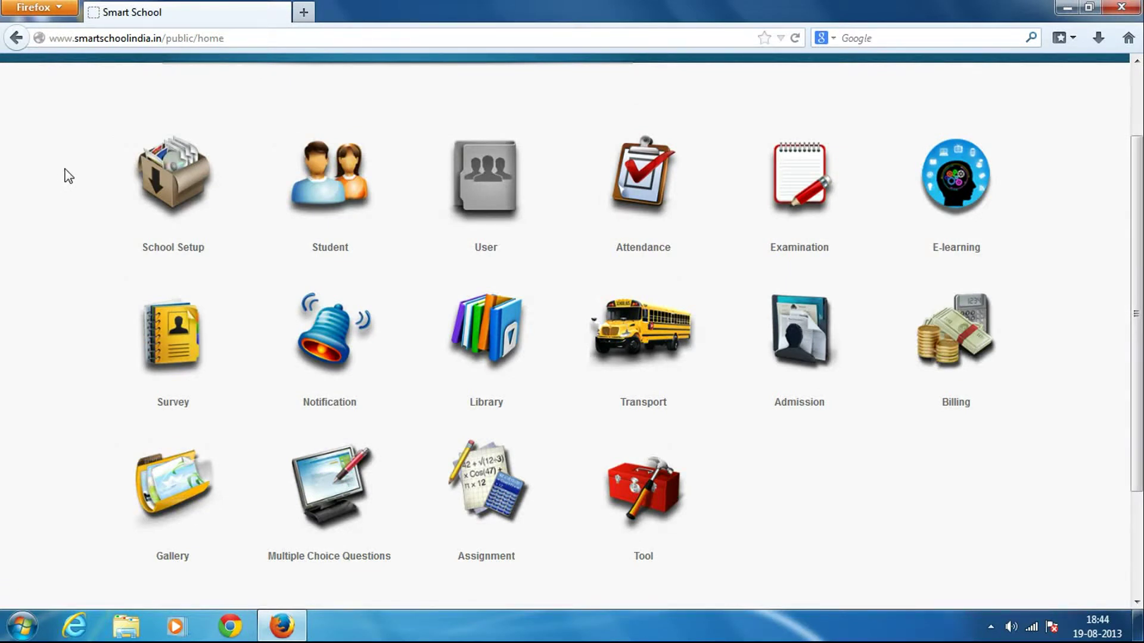
{"action": "scroll", "coordinate": [67, 172], "scroll_direction": "up", "scroll_amount": 3}
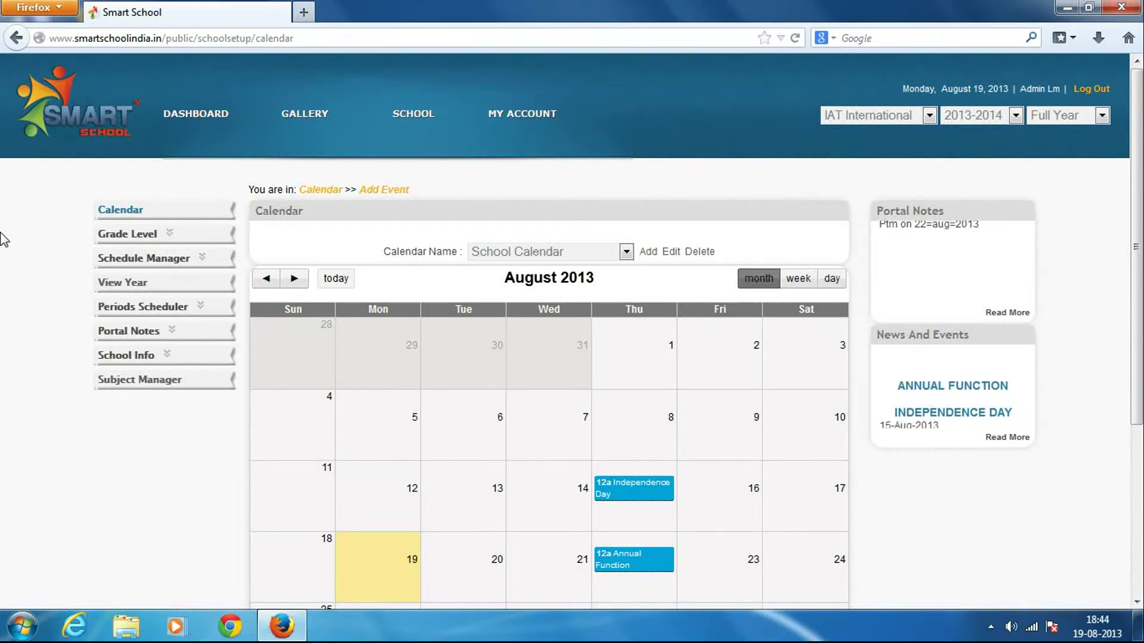
{"action": "left_click", "coordinate": [189, 236]}
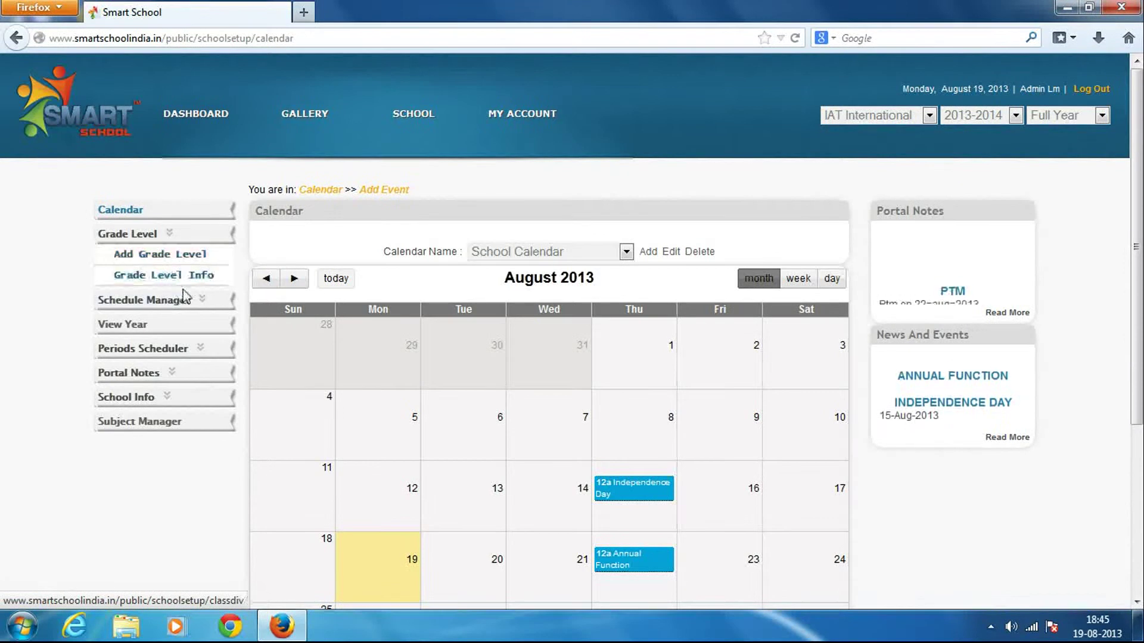
{"action": "left_click", "coordinate": [194, 304]}
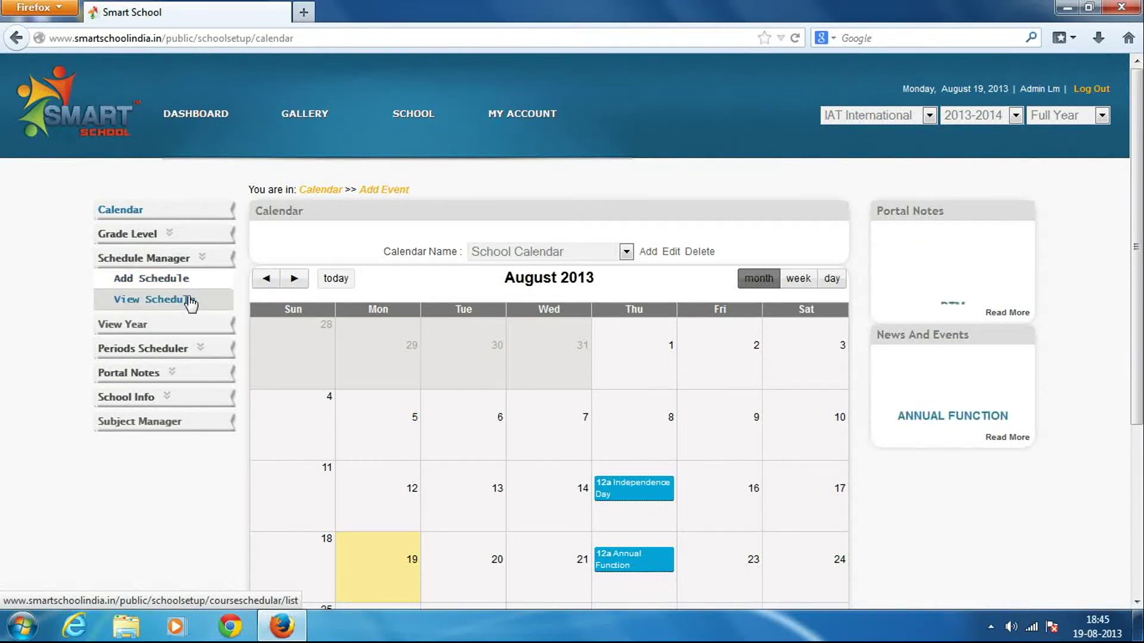
{"action": "left_click", "coordinate": [190, 301]}
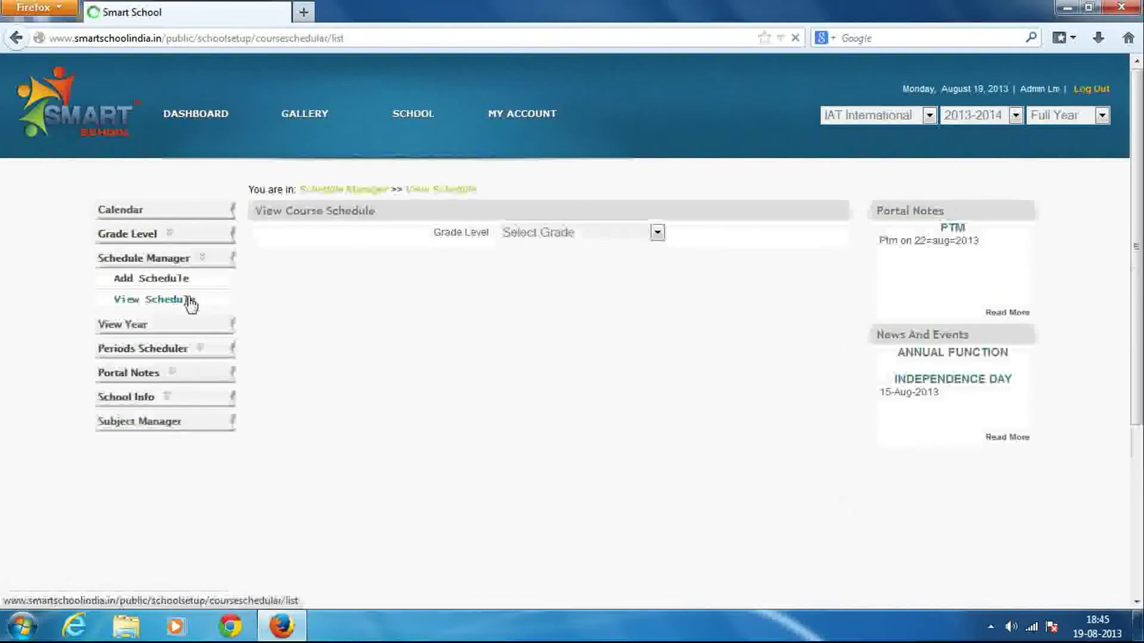
{"action": "left_click", "coordinate": [552, 232]}
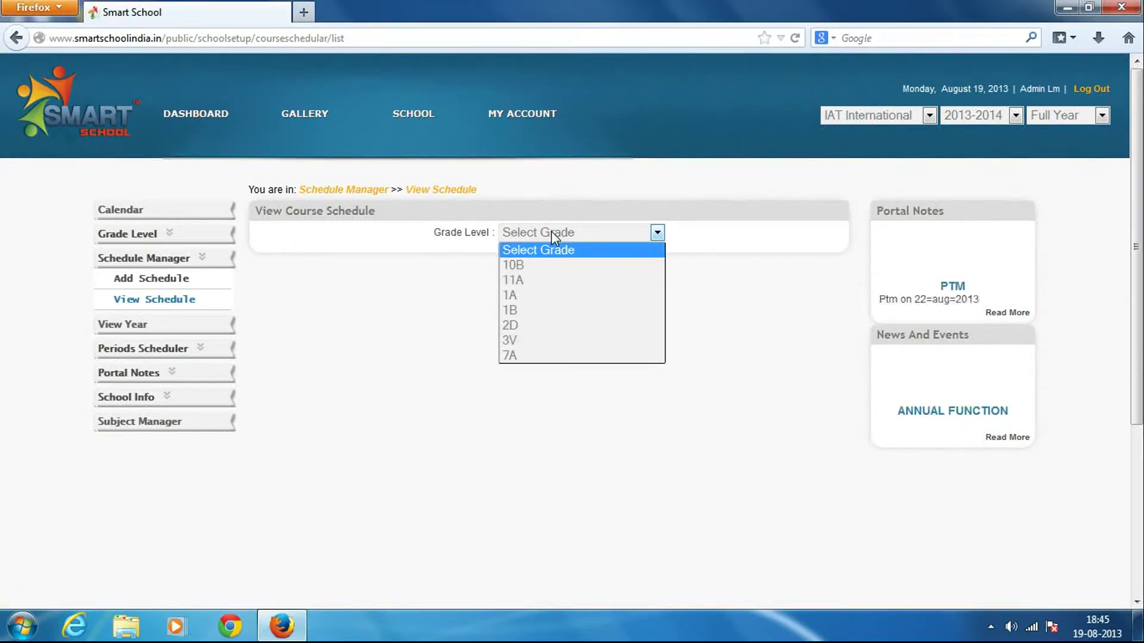
{"action": "left_click", "coordinate": [553, 295]}
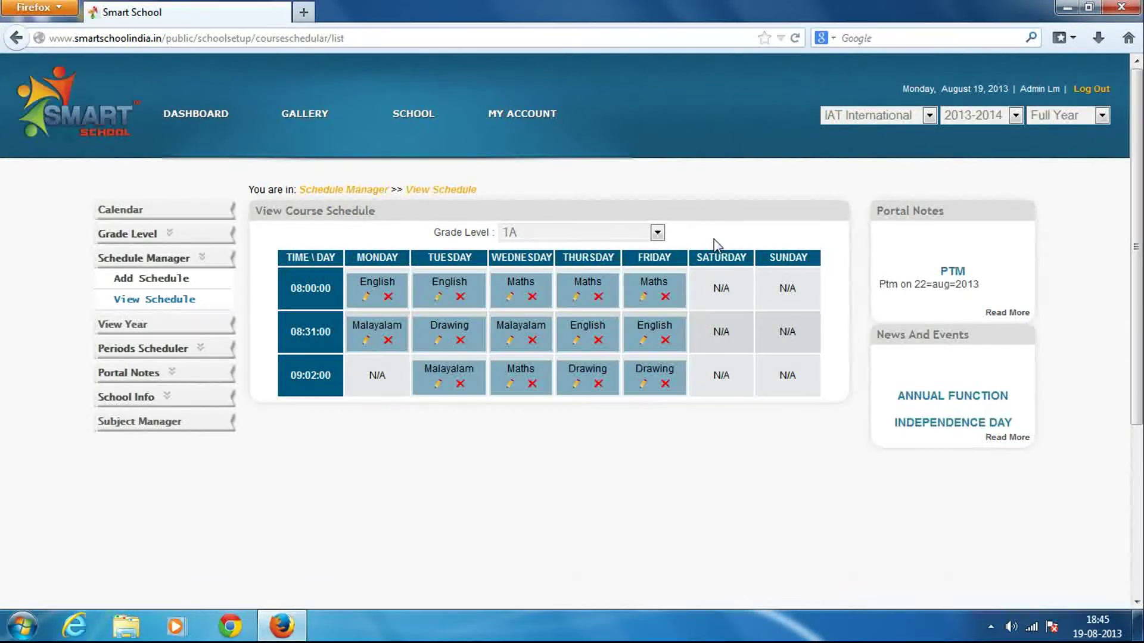
View the school's marking years and semesters, then the Structure Manager of the Periods Scheduler
{"action": "left_click", "coordinate": [125, 325]}
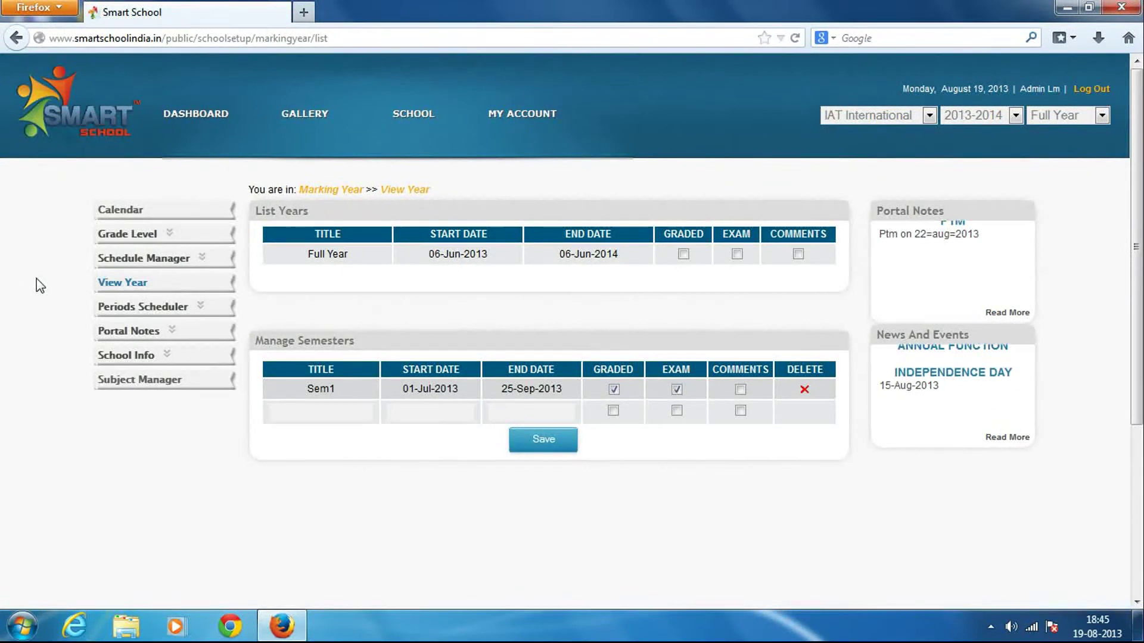
{"action": "key", "text": "F9"}
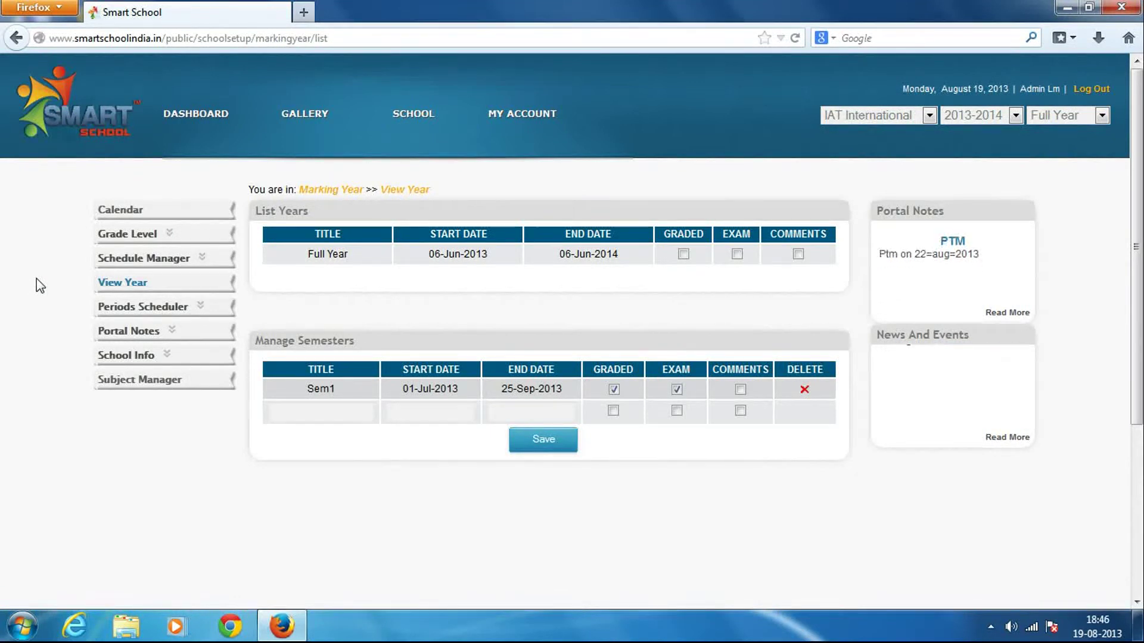
{"action": "left_click", "coordinate": [147, 309]}
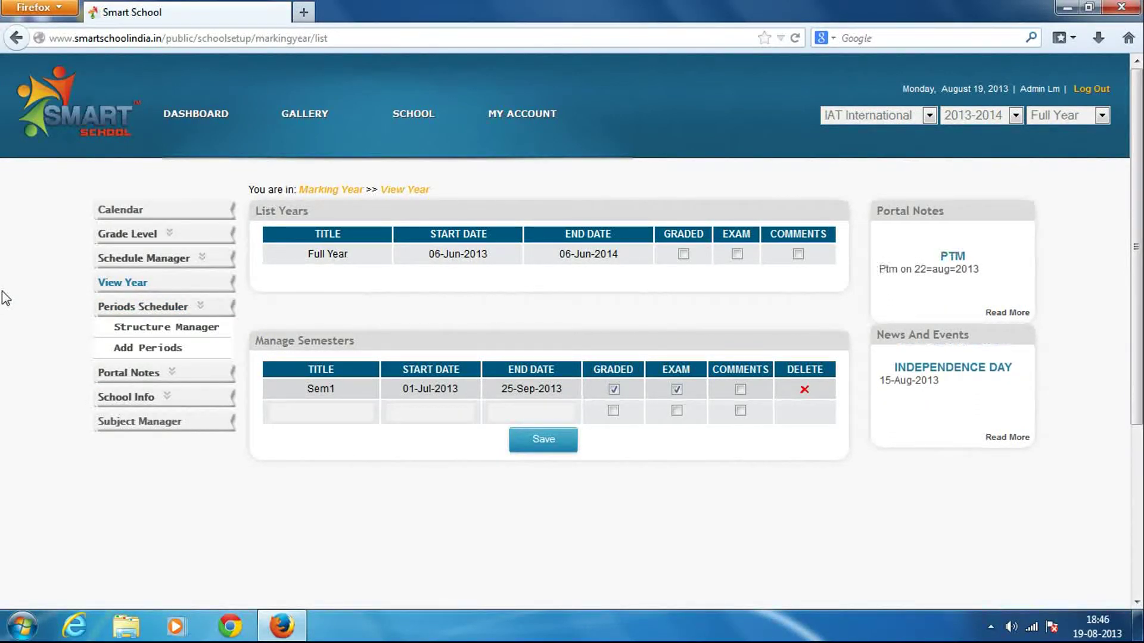
{"action": "left_click", "coordinate": [123, 330]}
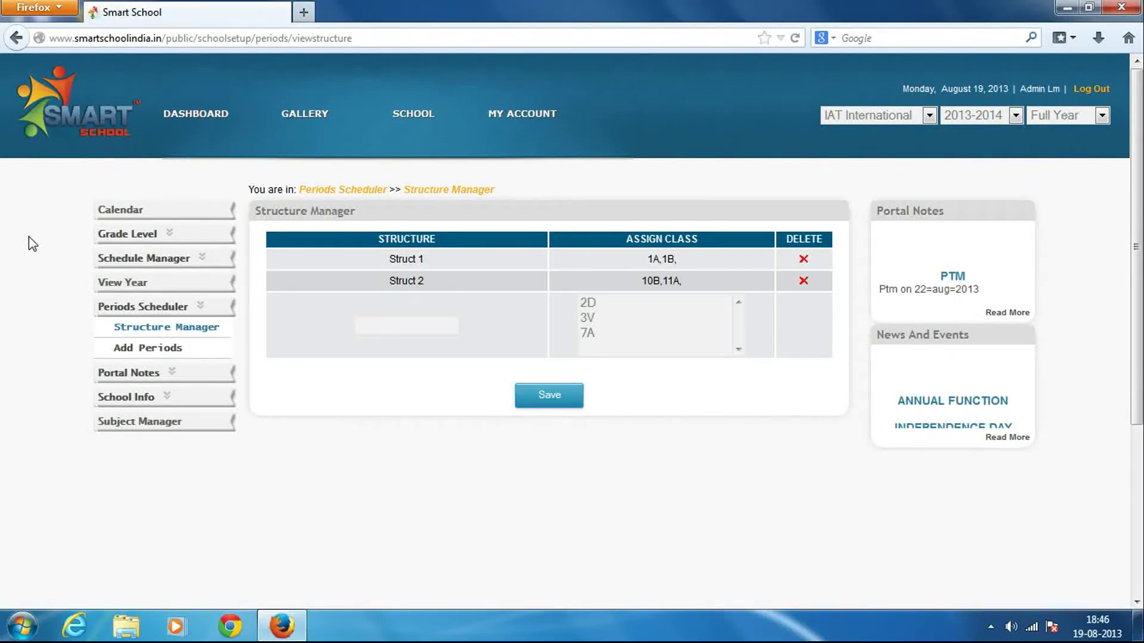
Display the Monday periods of Struct 1 on the Add Periods page
{"action": "left_click", "coordinate": [98, 349]}
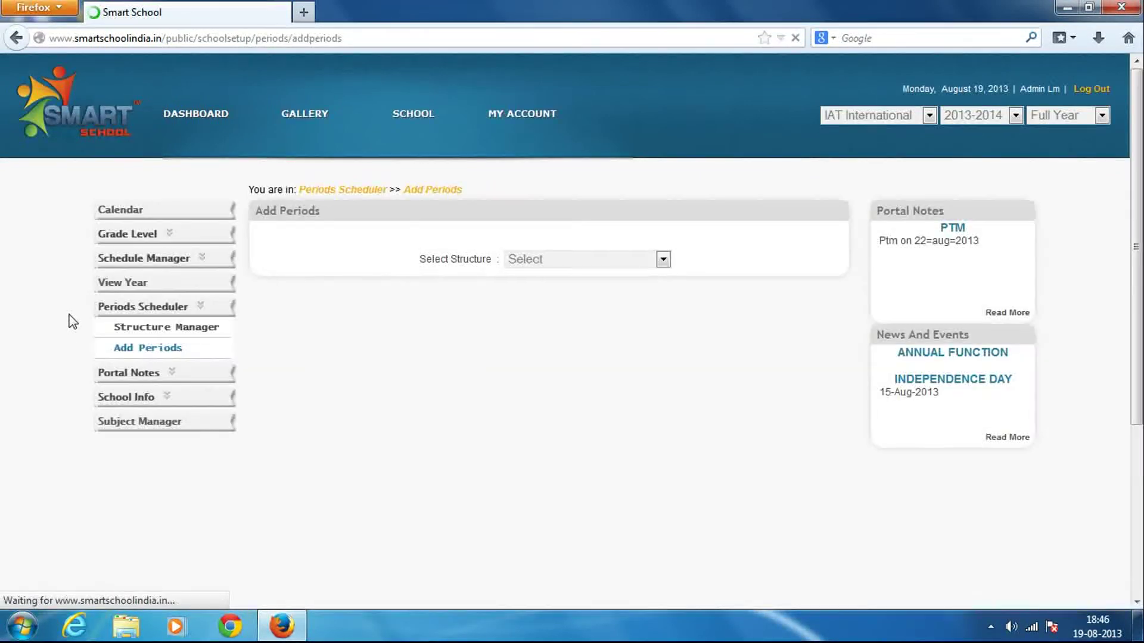
{"action": "left_click", "coordinate": [560, 267]}
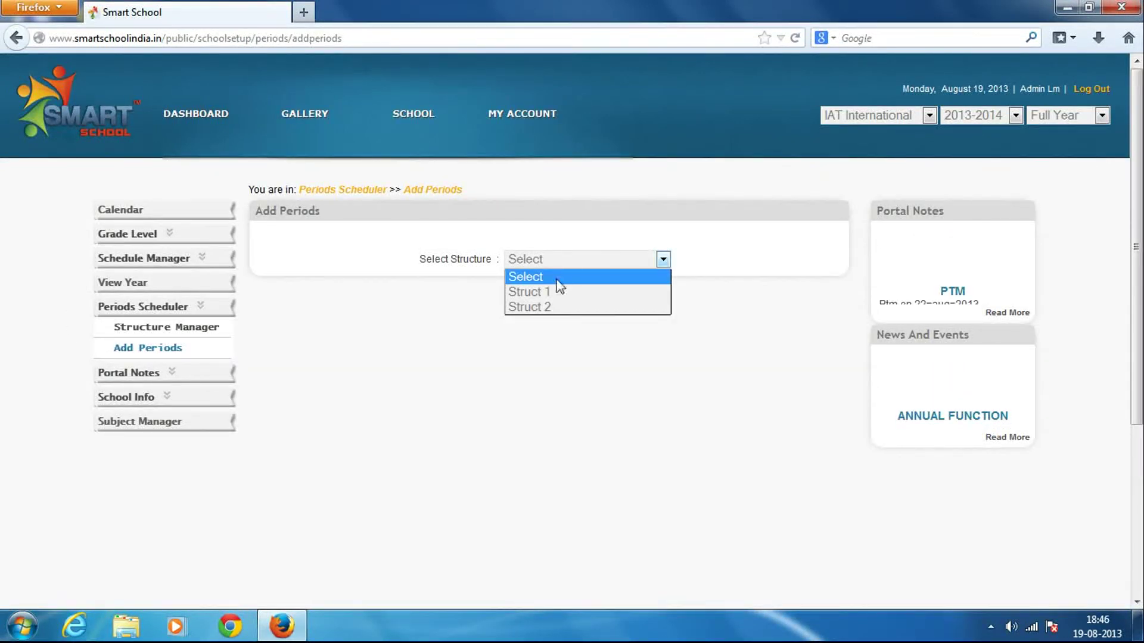
{"action": "left_click", "coordinate": [558, 293]}
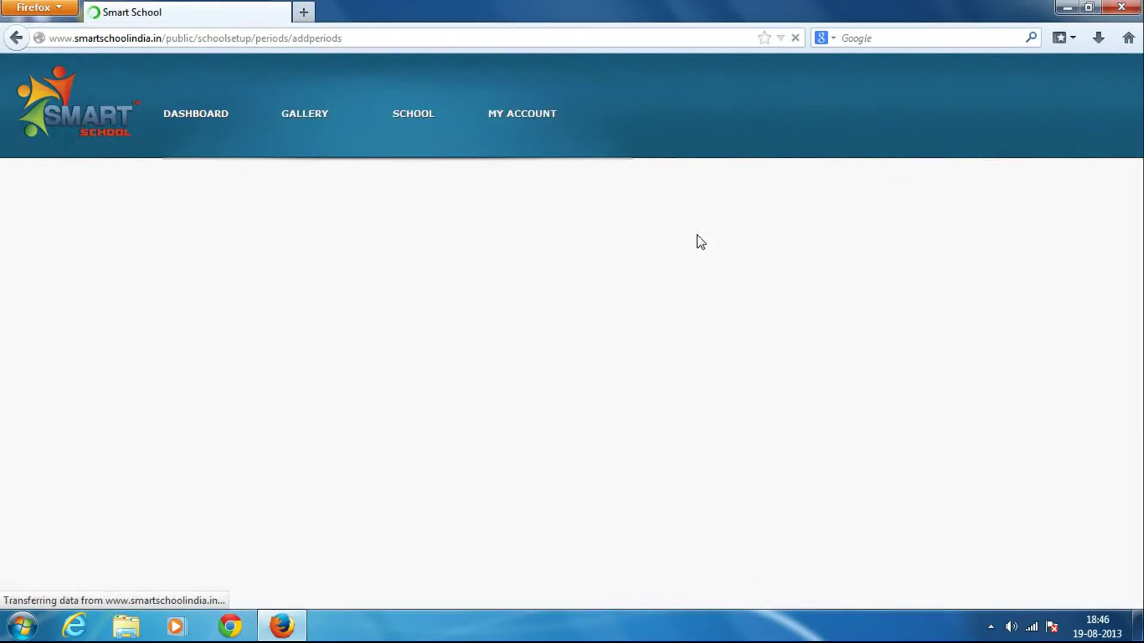
{"action": "left_click", "coordinate": [581, 284]}
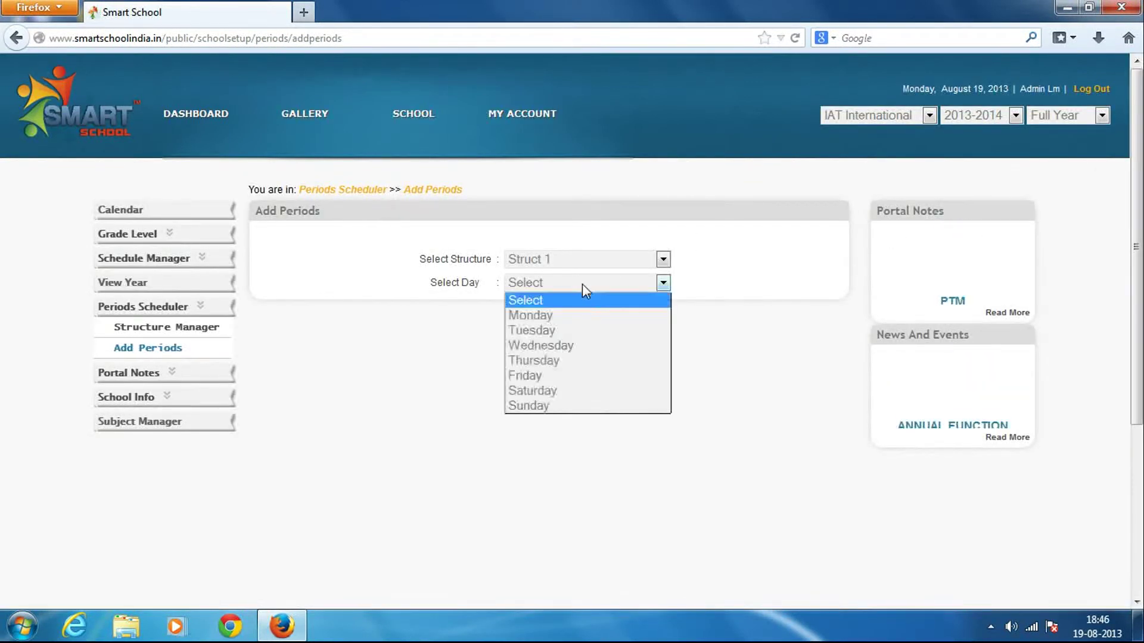
{"action": "left_click", "coordinate": [573, 316]}
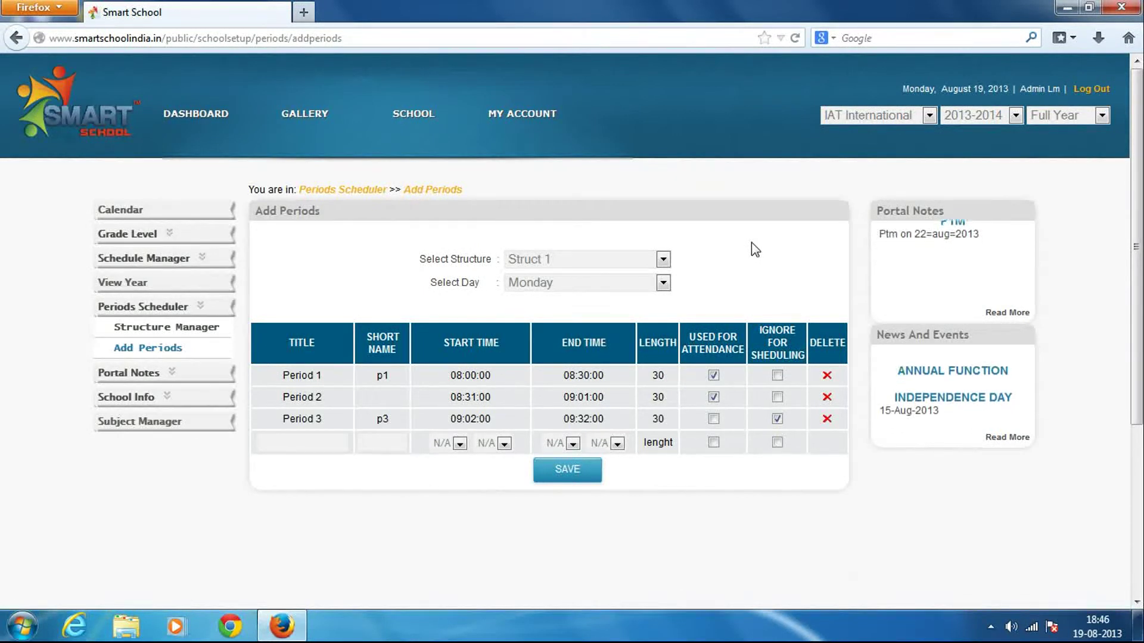
View the list of portal notes and then the list of schools under School Info
{"action": "left_click", "coordinate": [149, 372]}
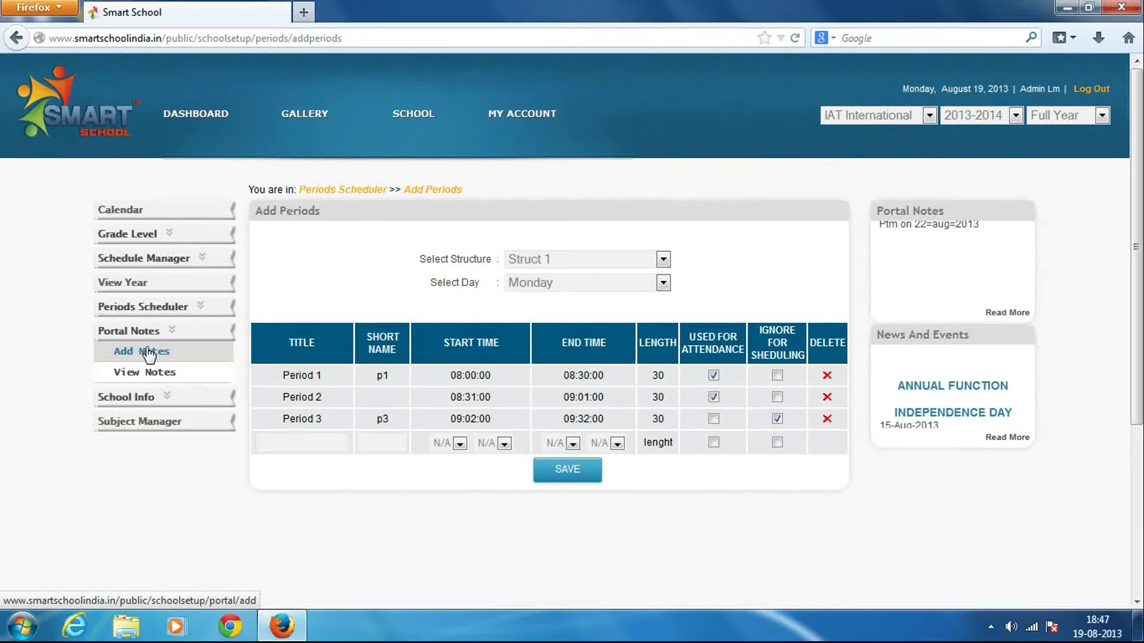
{"action": "left_click", "coordinate": [143, 371]}
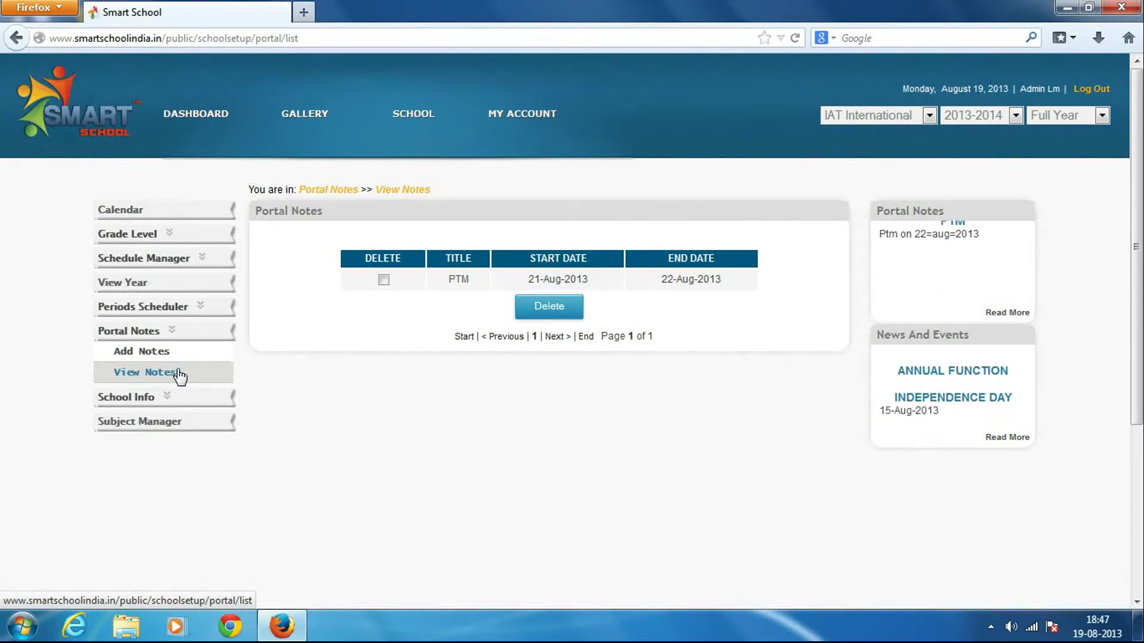
{"action": "left_click", "coordinate": [171, 404]}
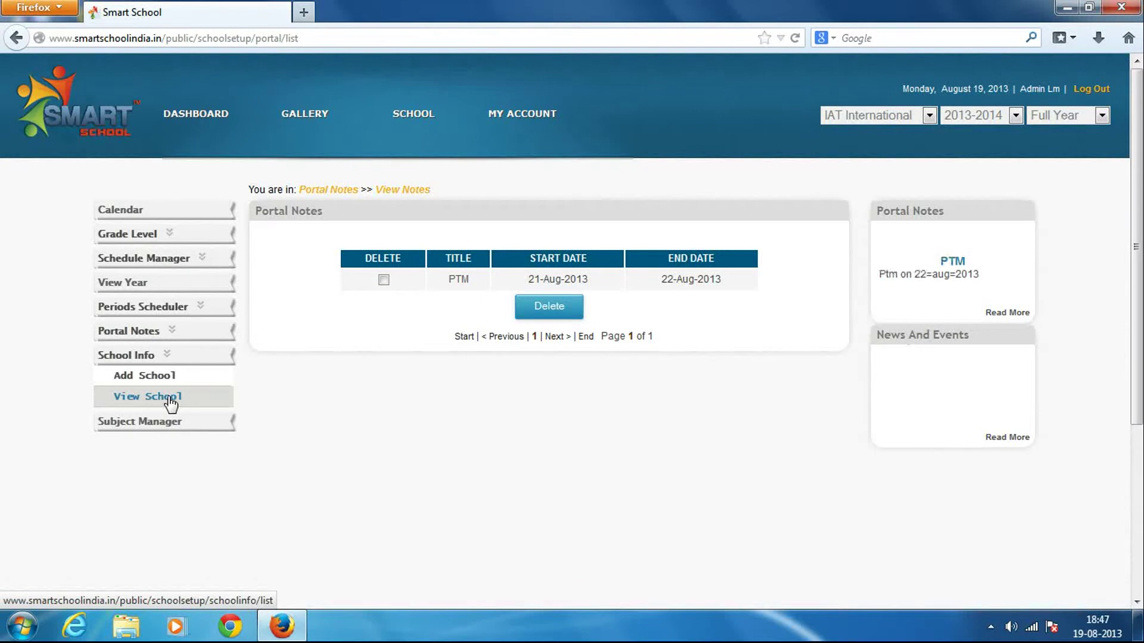
{"action": "left_click", "coordinate": [171, 404]}
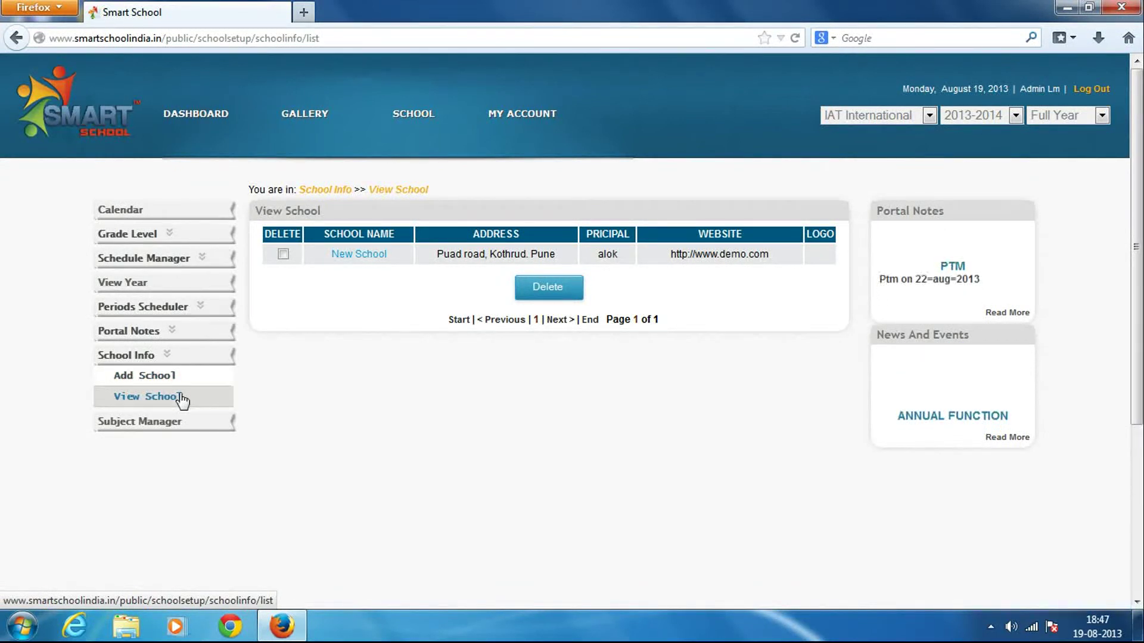
Display the subjects of standard 1 in the Subject Manager
{"action": "left_click", "coordinate": [173, 423]}
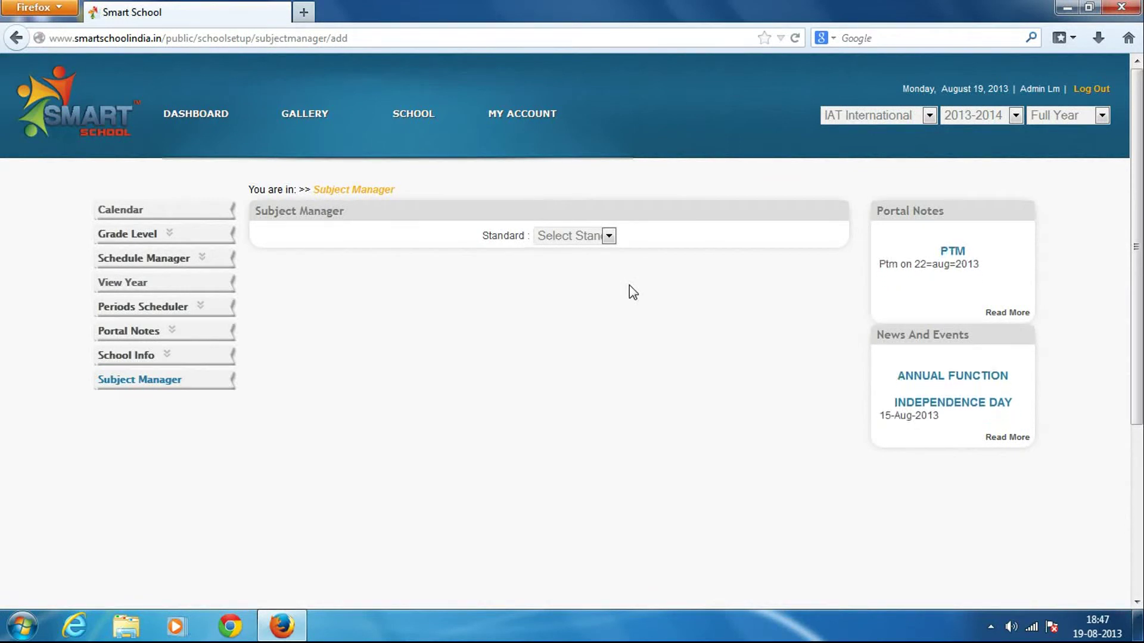
{"action": "left_click", "coordinate": [609, 236]}
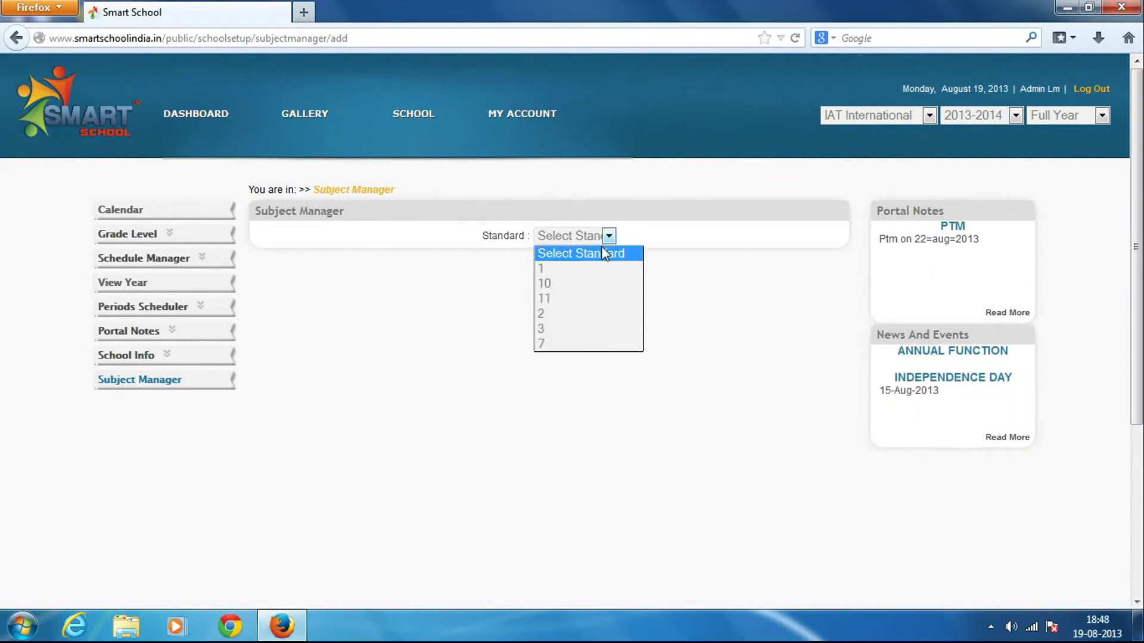
{"action": "left_click", "coordinate": [600, 267]}
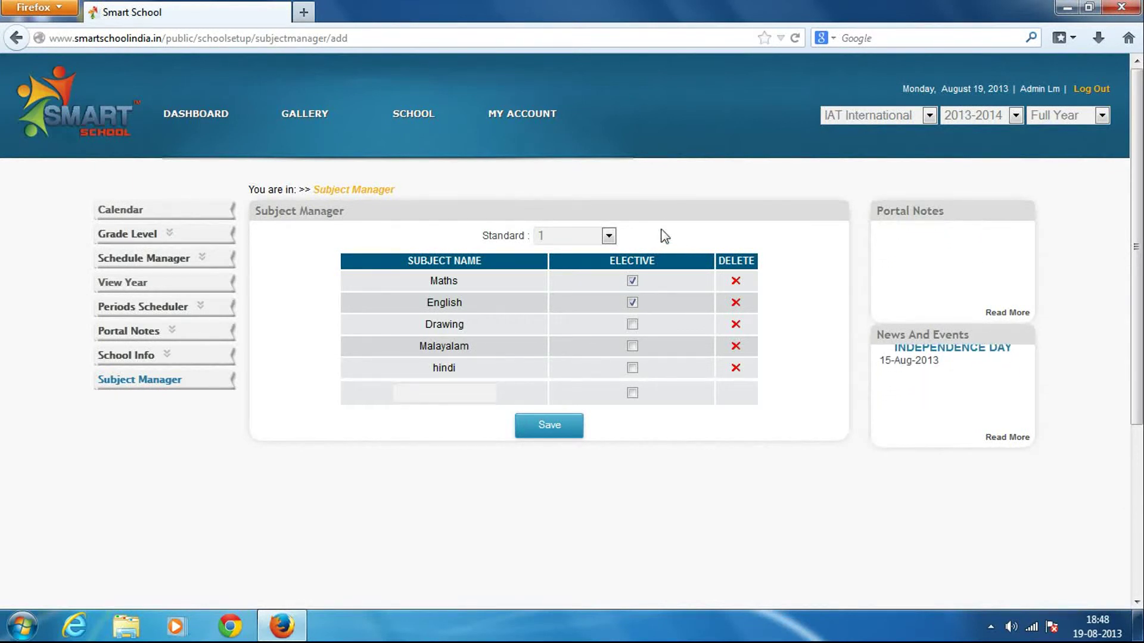
From the dashboard's Student module, search for students without any criteria and open the fifth listed student's profile
{"action": "mouse_move", "coordinate": [183, 110]}
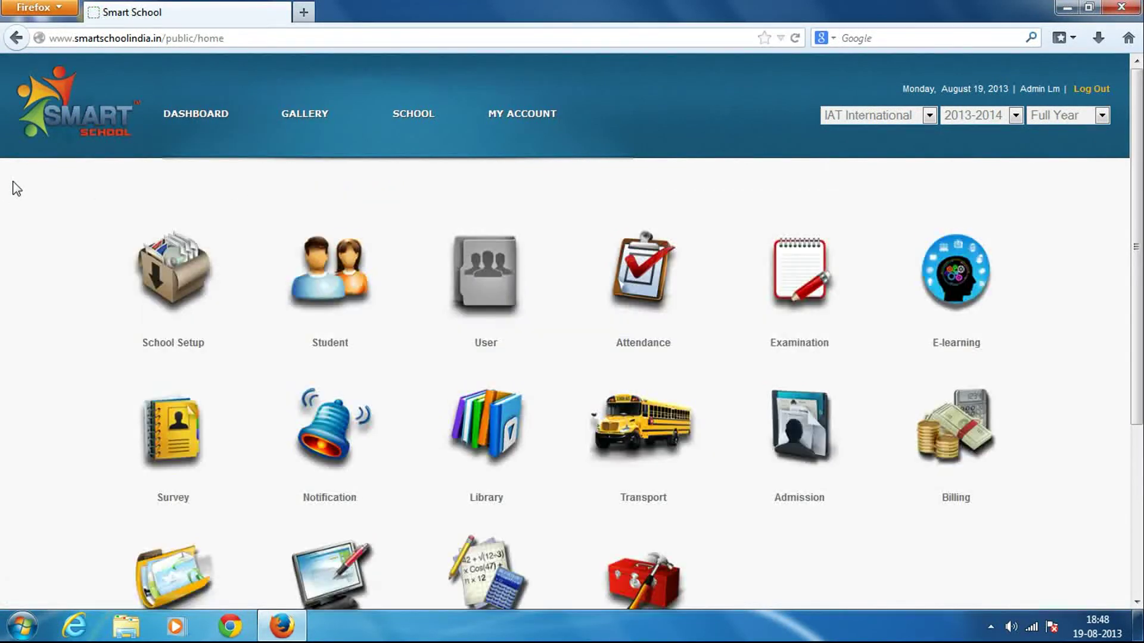
{"action": "left_click", "coordinate": [329, 271]}
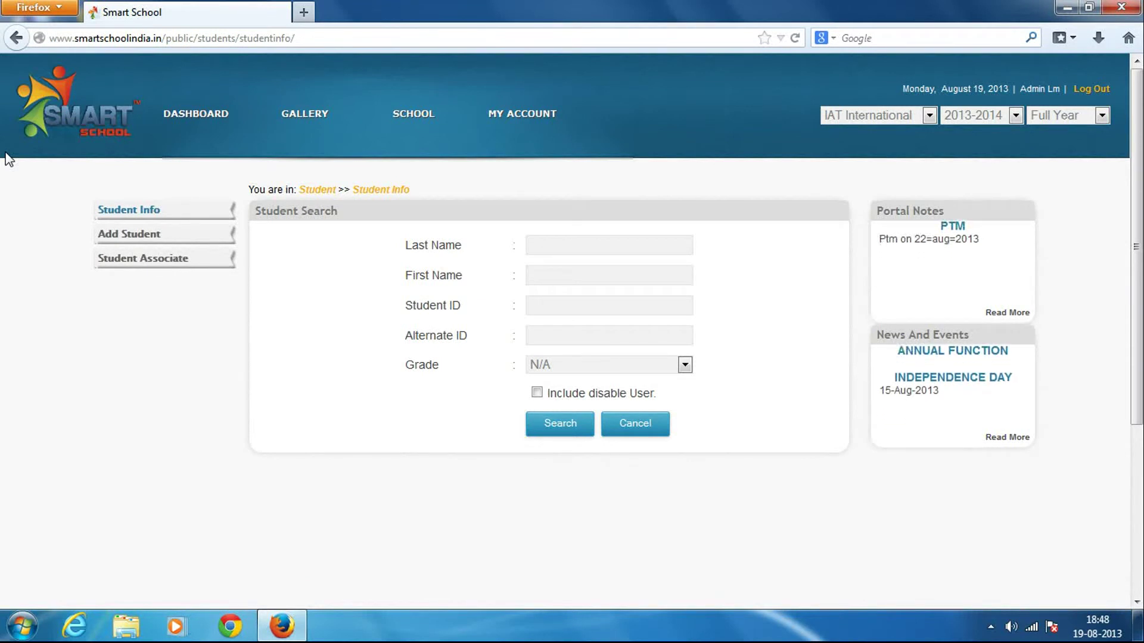
{"action": "left_click", "coordinate": [530, 436]}
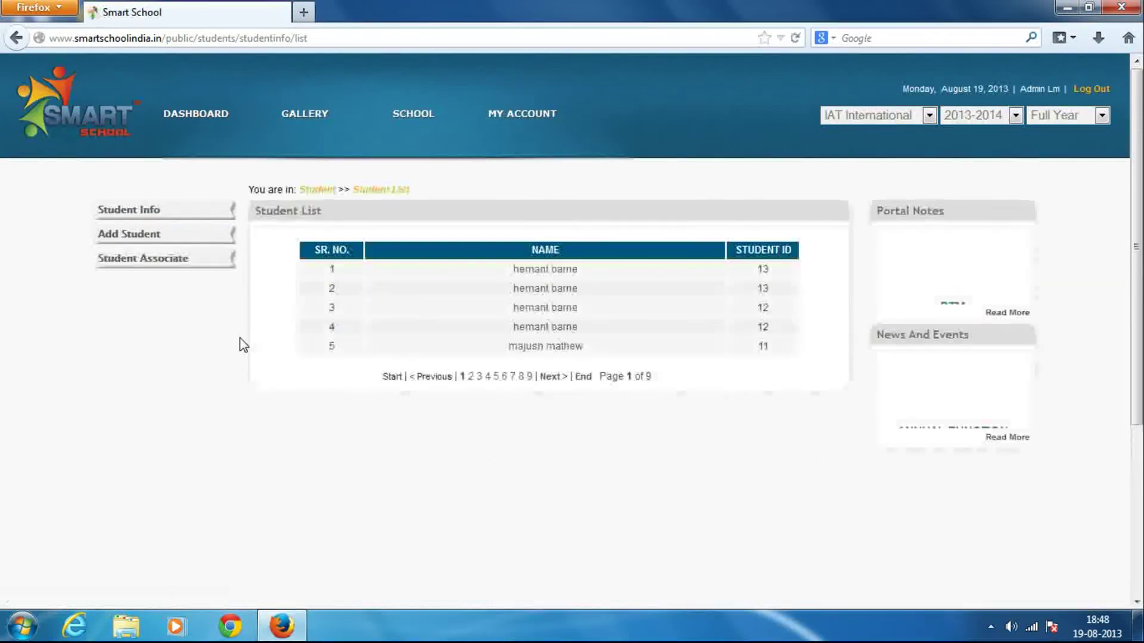
{"action": "left_click", "coordinate": [538, 351]}
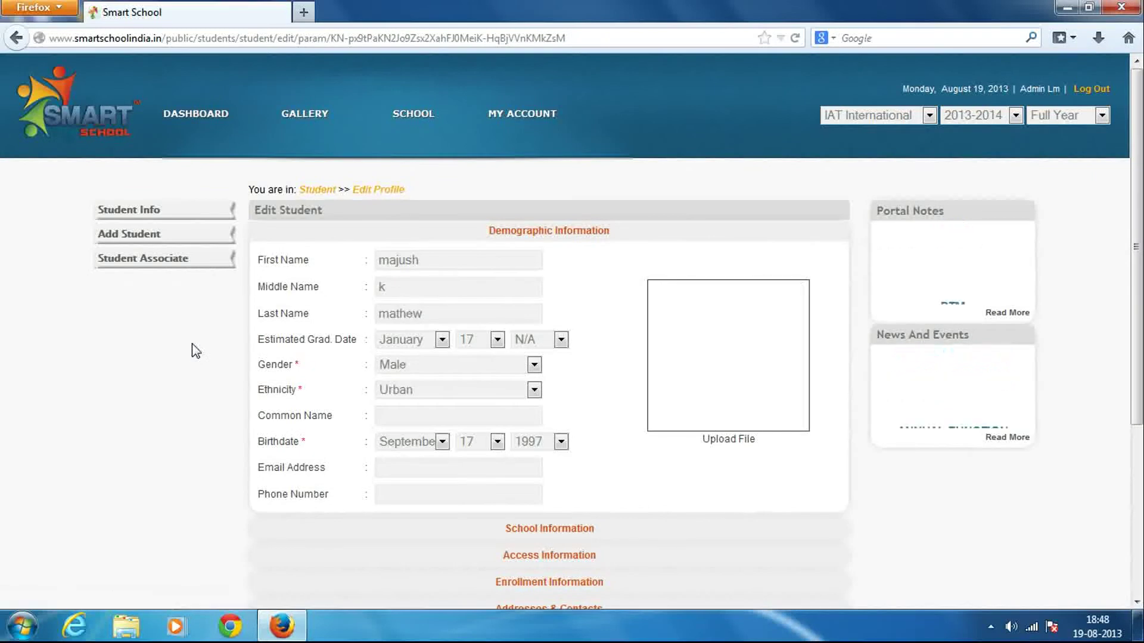
Examine the School Information, Access Information and Enrollment Information sections of the student's profile
{"action": "left_click", "coordinate": [477, 531]}
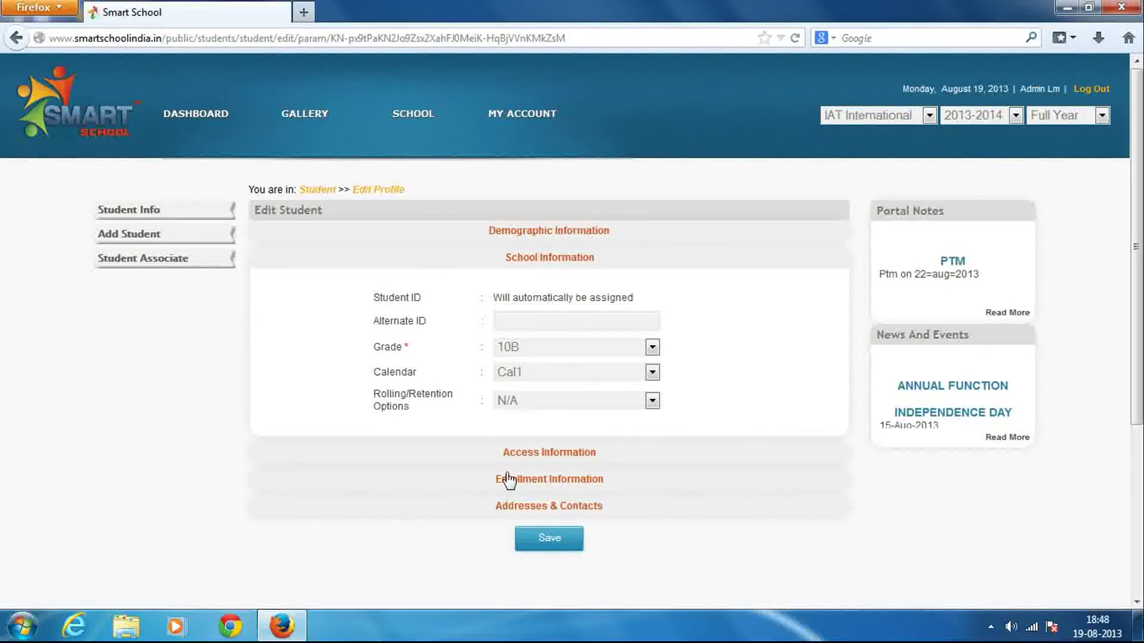
{"action": "left_click", "coordinate": [509, 457]}
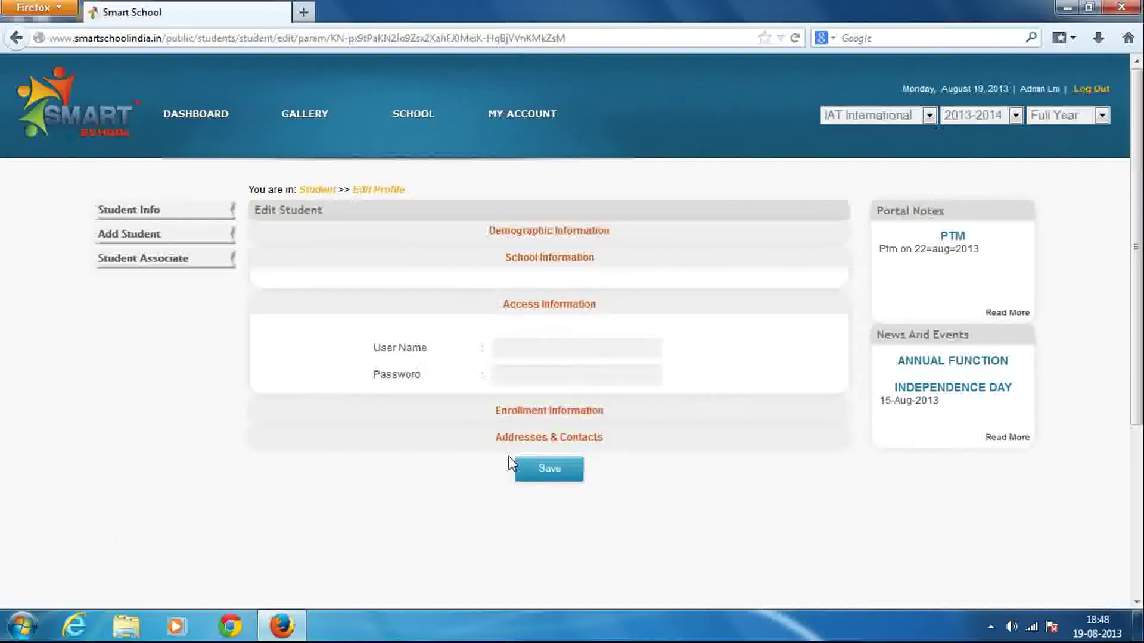
{"action": "left_click", "coordinate": [484, 416]}
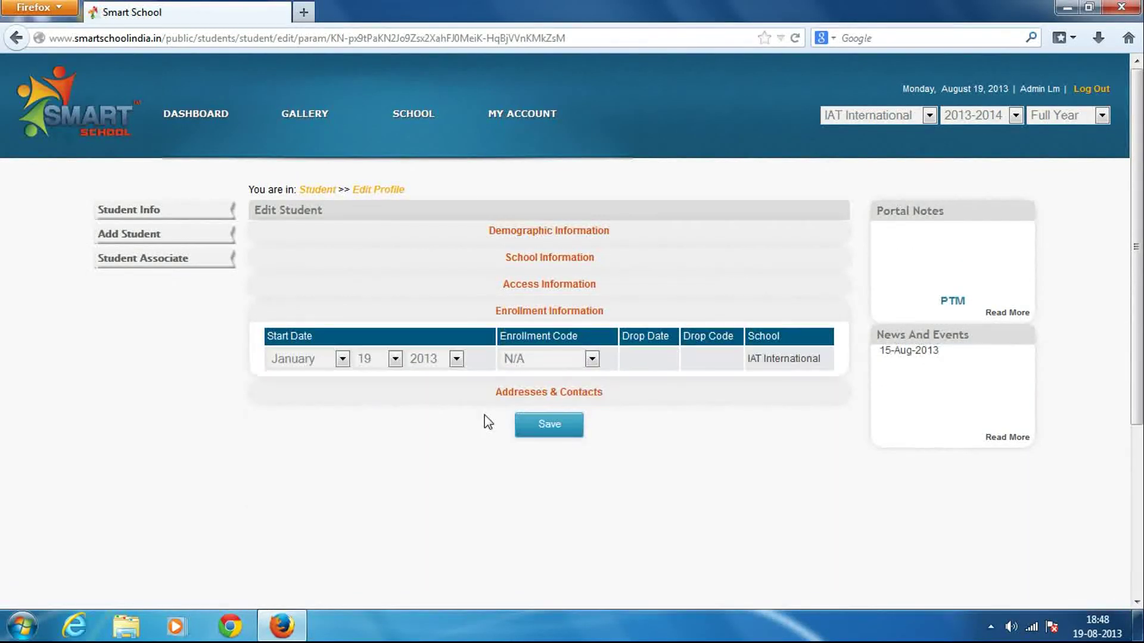
Examine the Addresses & Contacts section of the student's profile down to the secondary emergency contact
{"action": "left_click", "coordinate": [483, 402]}
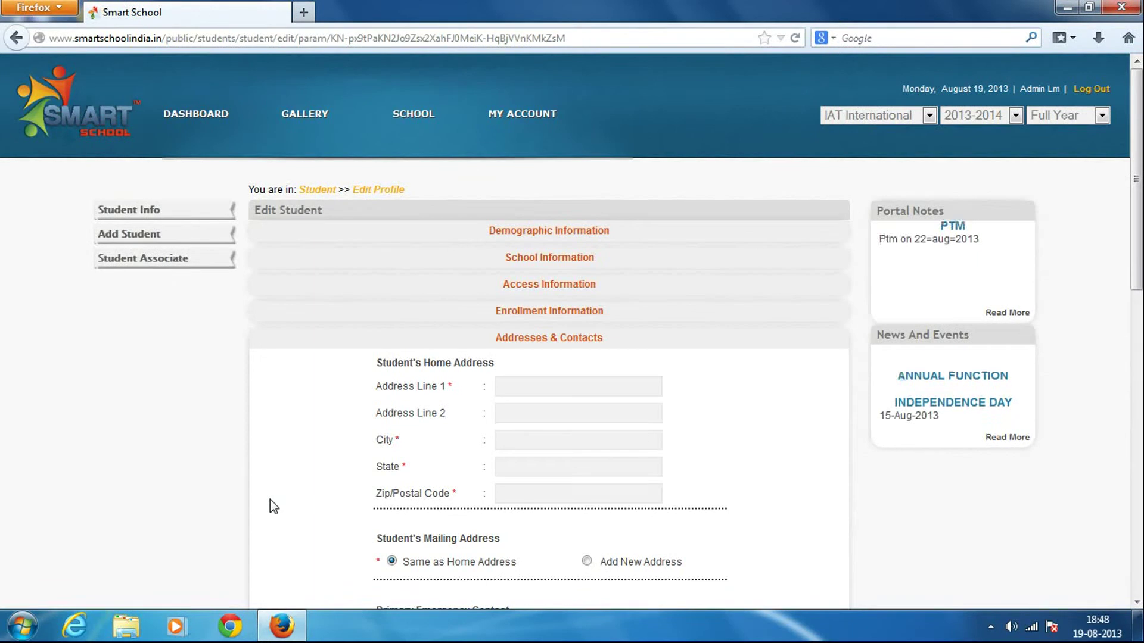
{"action": "scroll", "coordinate": [270, 500], "scroll_direction": "down", "scroll_amount": 2}
{"action": "scroll", "coordinate": [270, 499], "scroll_direction": "down", "scroll_amount": 12}
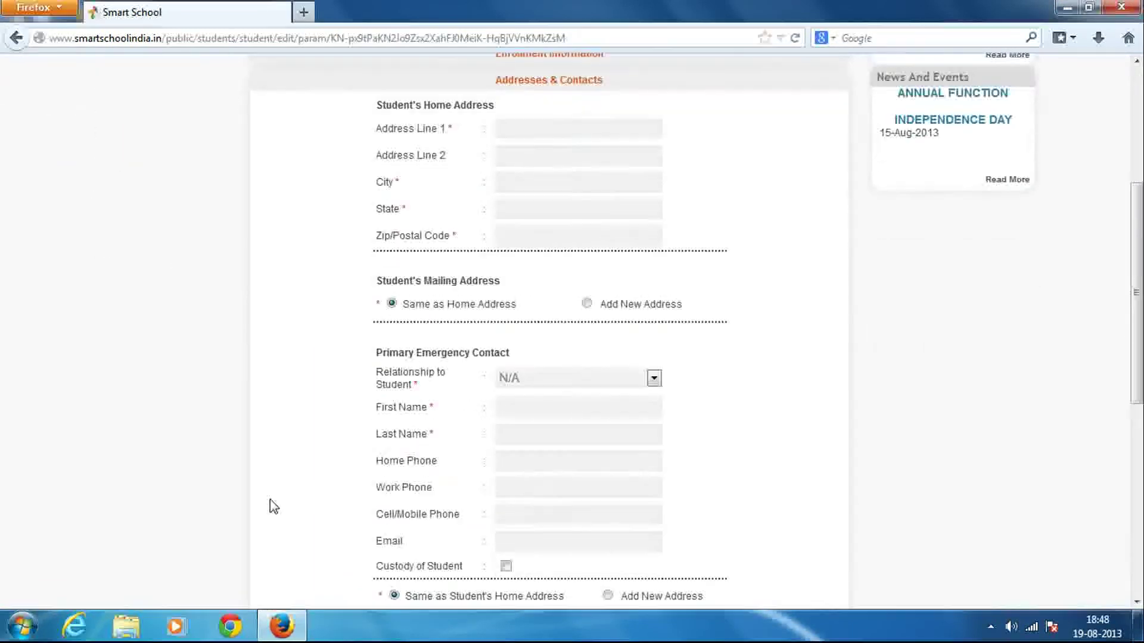
{"action": "scroll", "coordinate": [271, 501], "scroll_direction": "down", "scroll_amount": 5}
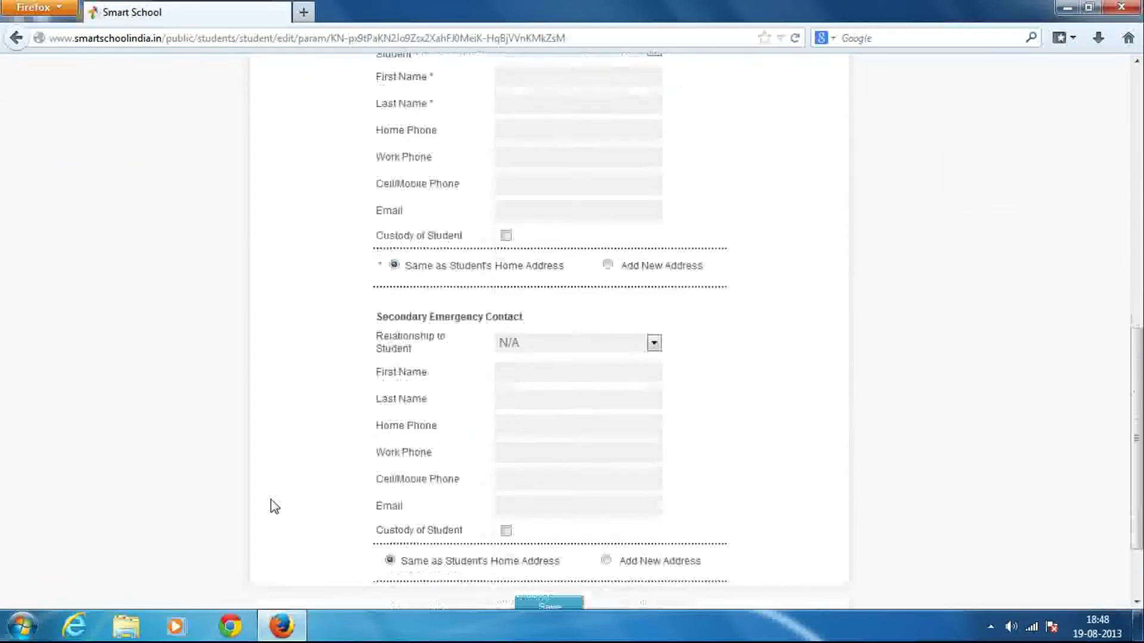
{"action": "scroll", "coordinate": [271, 501], "scroll_direction": "up", "scroll_amount": 20}
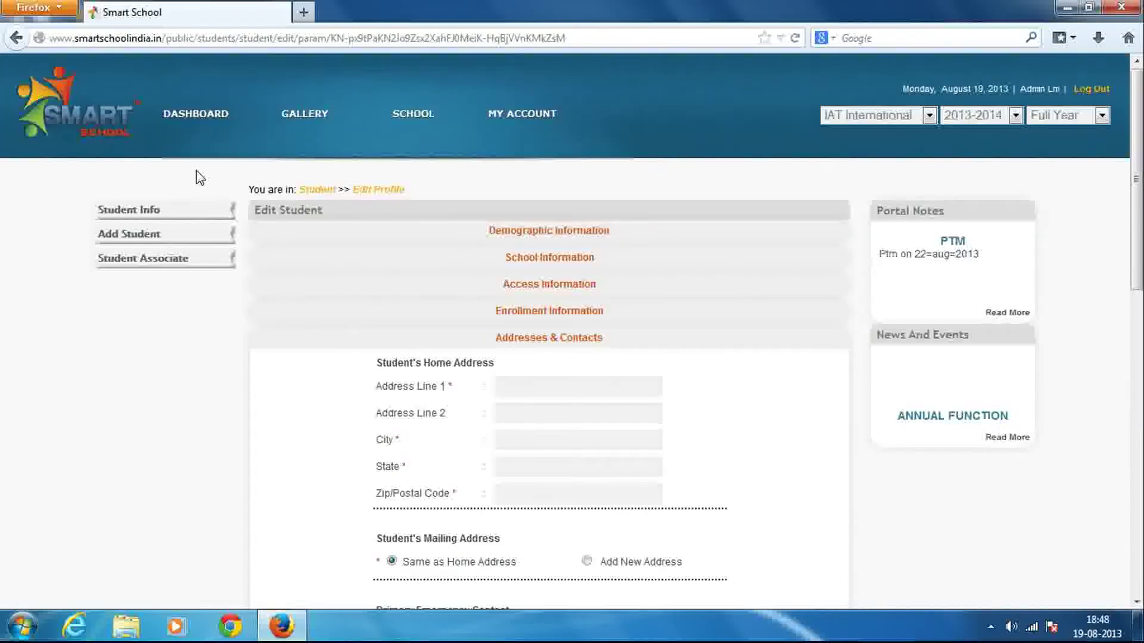
View the user list in the User module and then the blank Add User form
{"action": "mouse_move", "coordinate": [185, 118]}
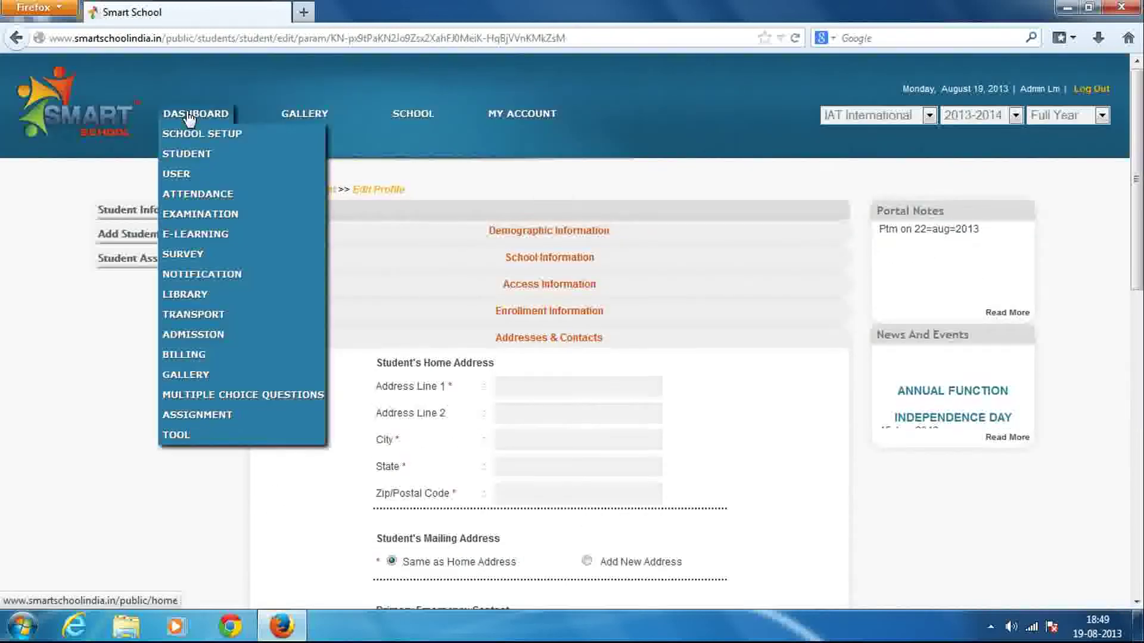
{"action": "left_click", "coordinate": [182, 176]}
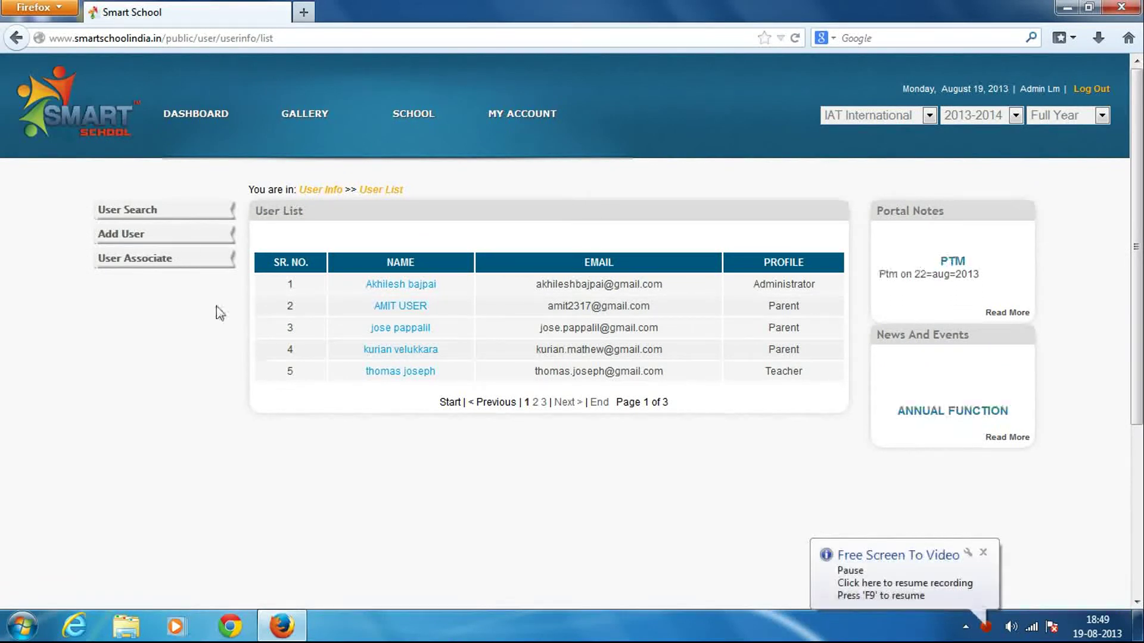
{"action": "left_click", "coordinate": [141, 237]}
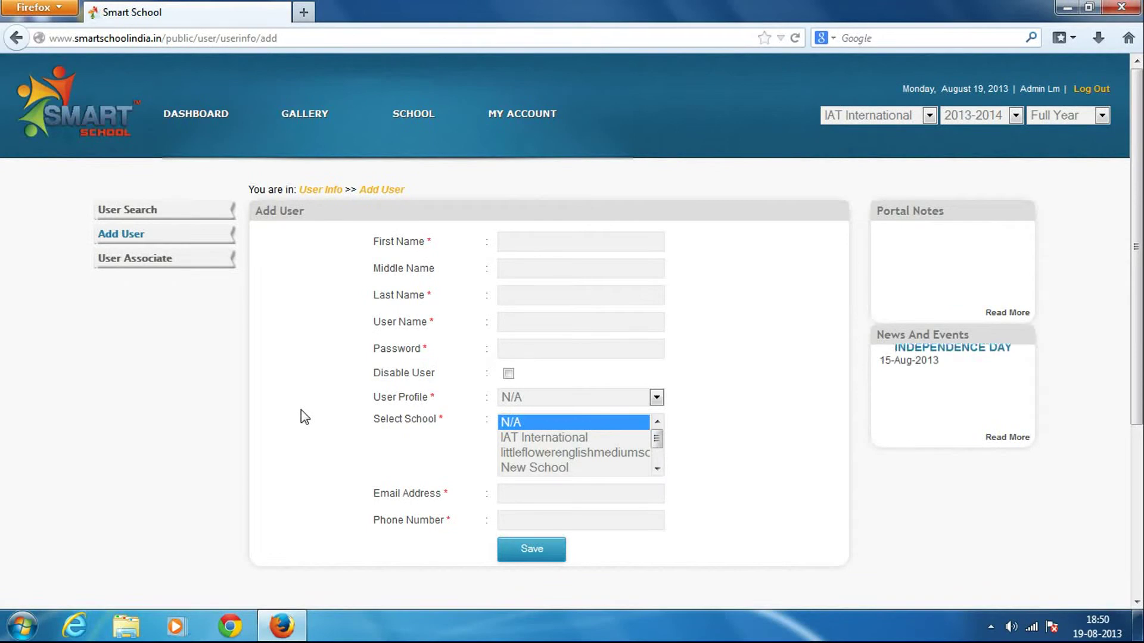
In the Attendance module's Attendance Chart, search for teachers without any criteria and open the fifth listed teacher's chart
{"action": "left_click", "coordinate": [208, 118]}
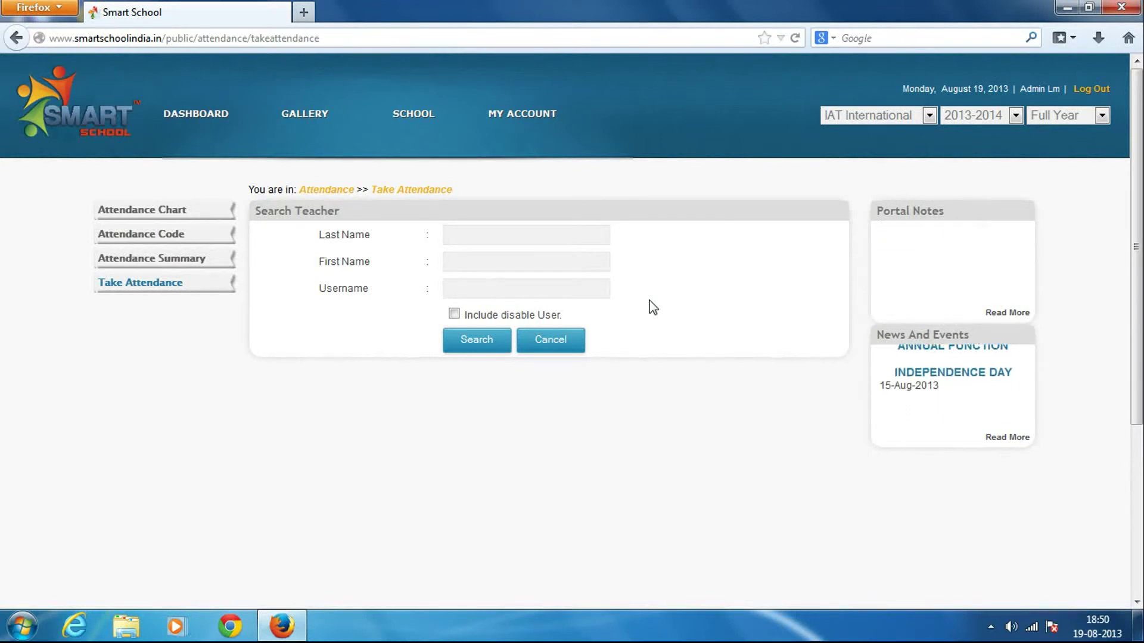
{"action": "left_click", "coordinate": [153, 211]}
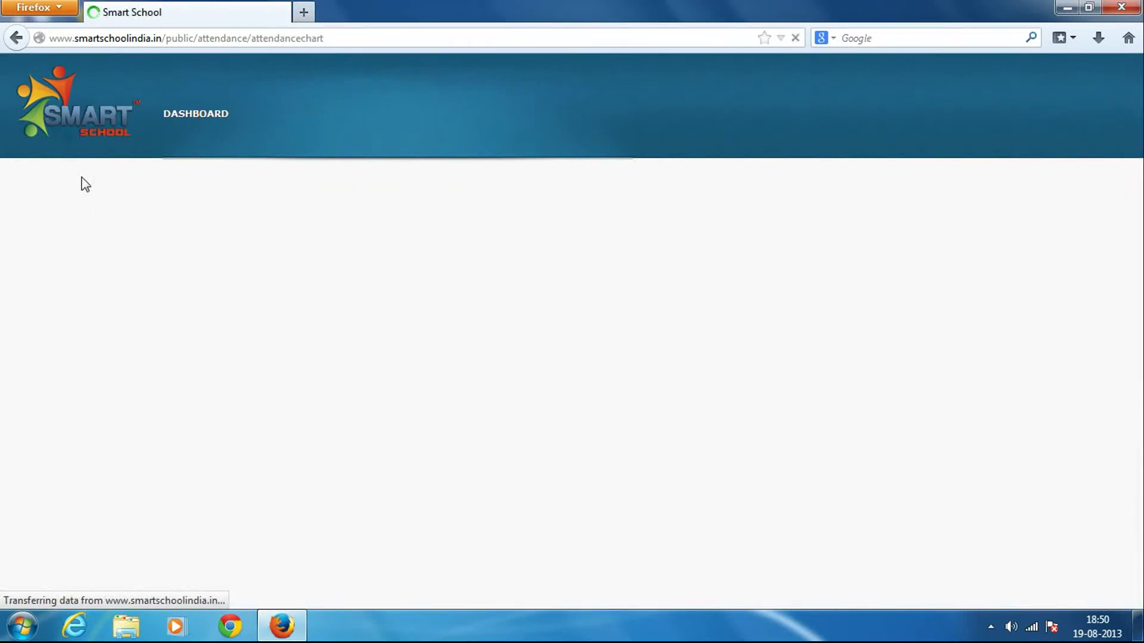
{"action": "left_click", "coordinate": [486, 346]}
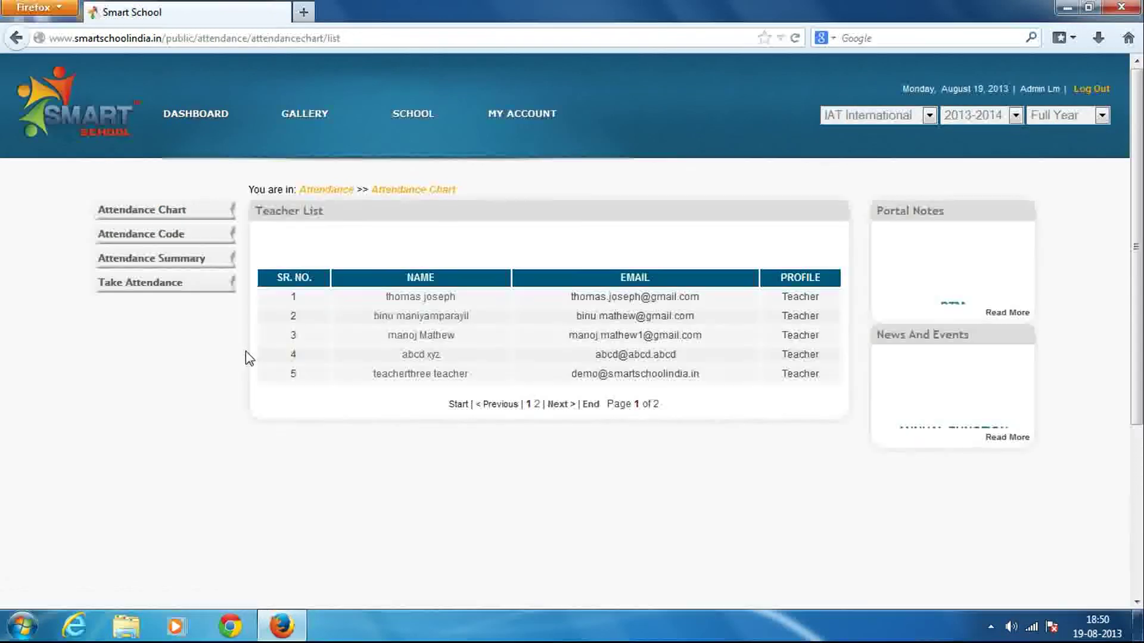
{"action": "left_click", "coordinate": [420, 375]}
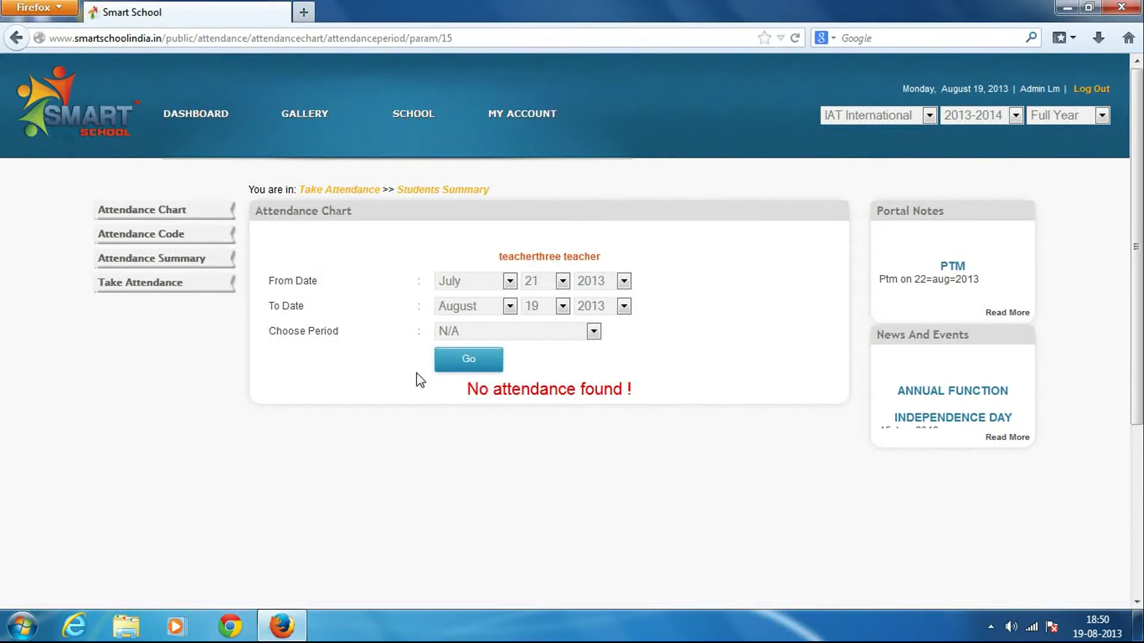
Display the teacher's attendance chart for the first Monday-Monday-Period 1 option, keeping the preset date range
{"action": "left_click", "coordinate": [519, 334]}
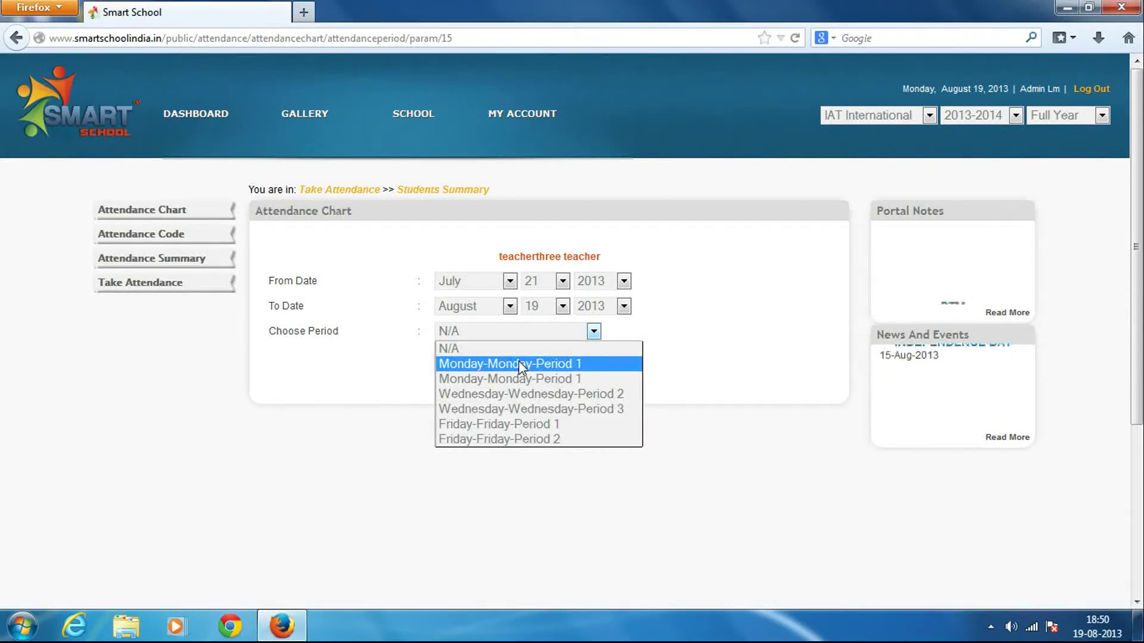
{"action": "left_click", "coordinate": [519, 362]}
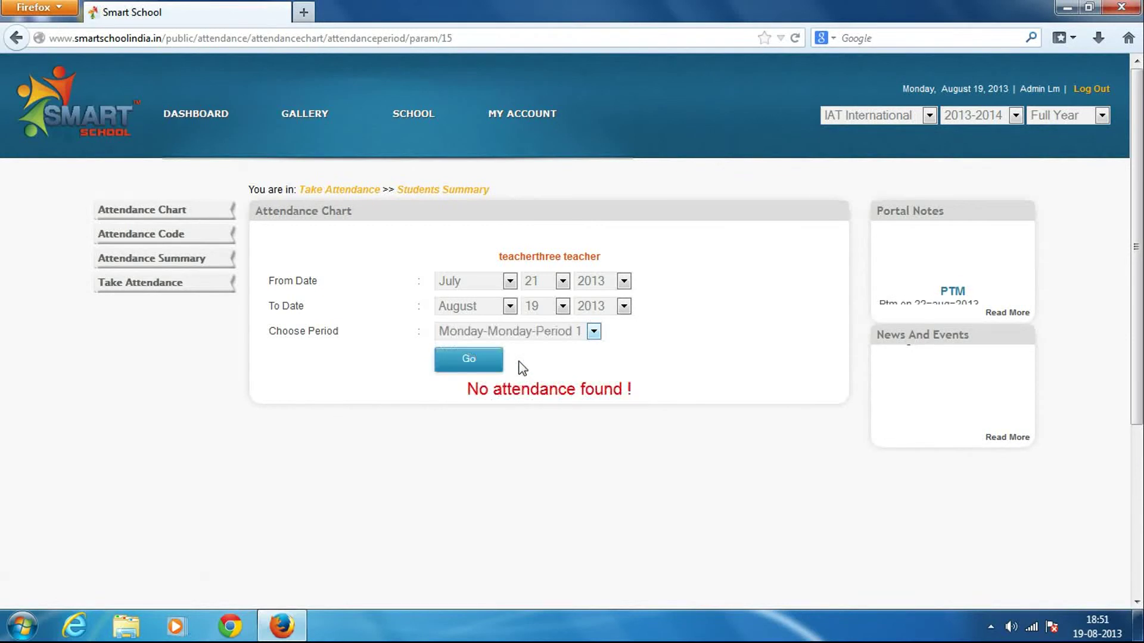
{"action": "left_click", "coordinate": [439, 360]}
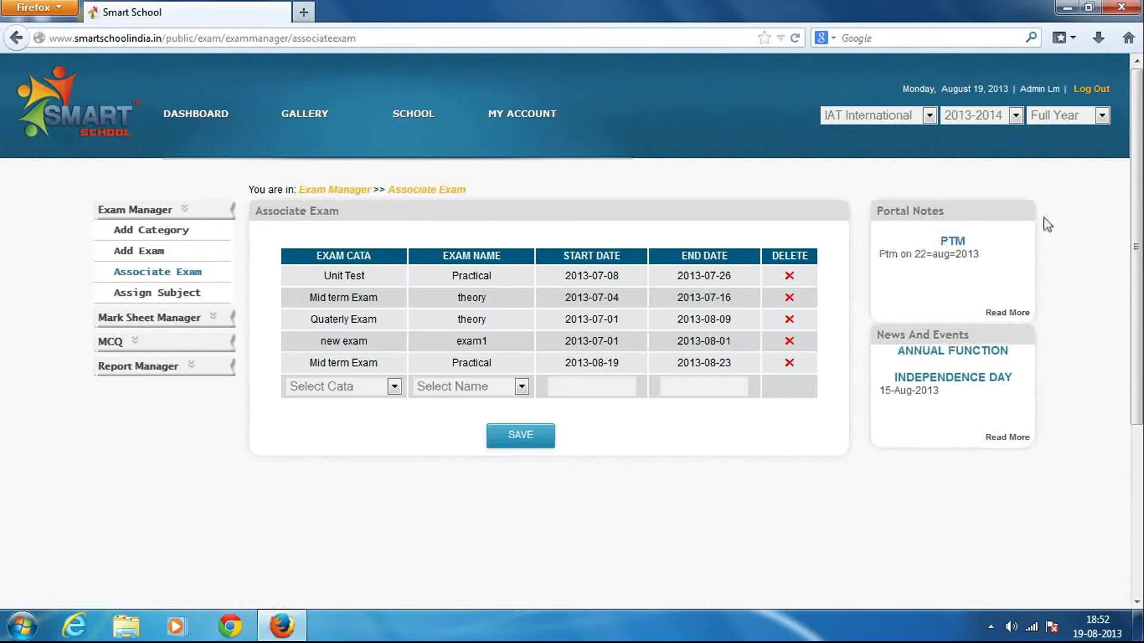
Look over the options under MCQ and Exam Manager in the Examination module
{"action": "left_click", "coordinate": [153, 346]}
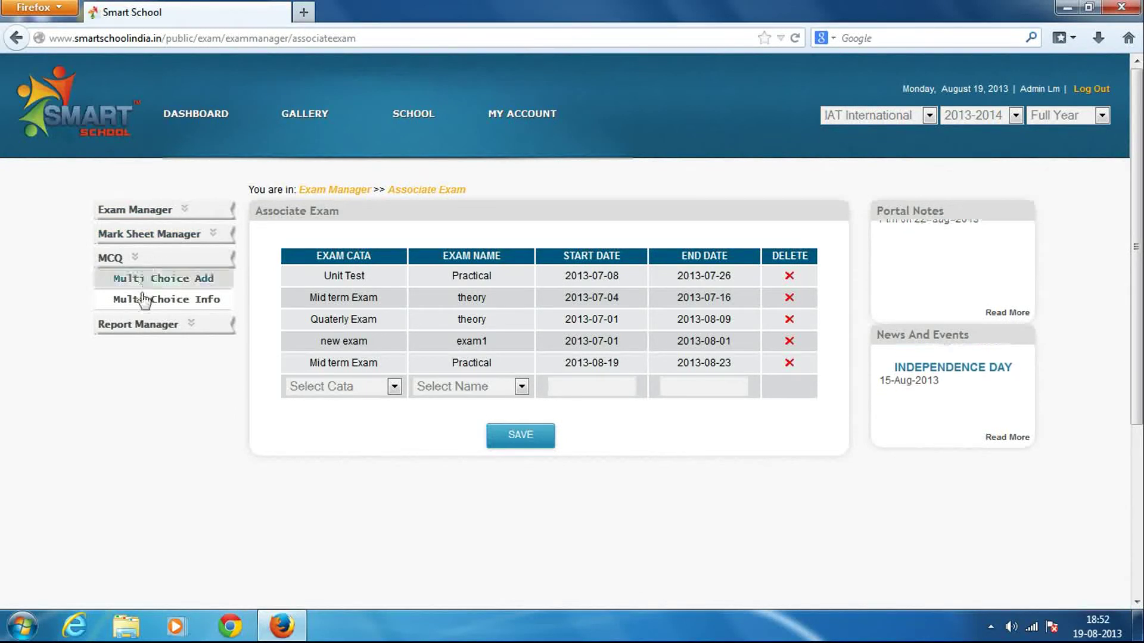
{"action": "left_click", "coordinate": [185, 212]}
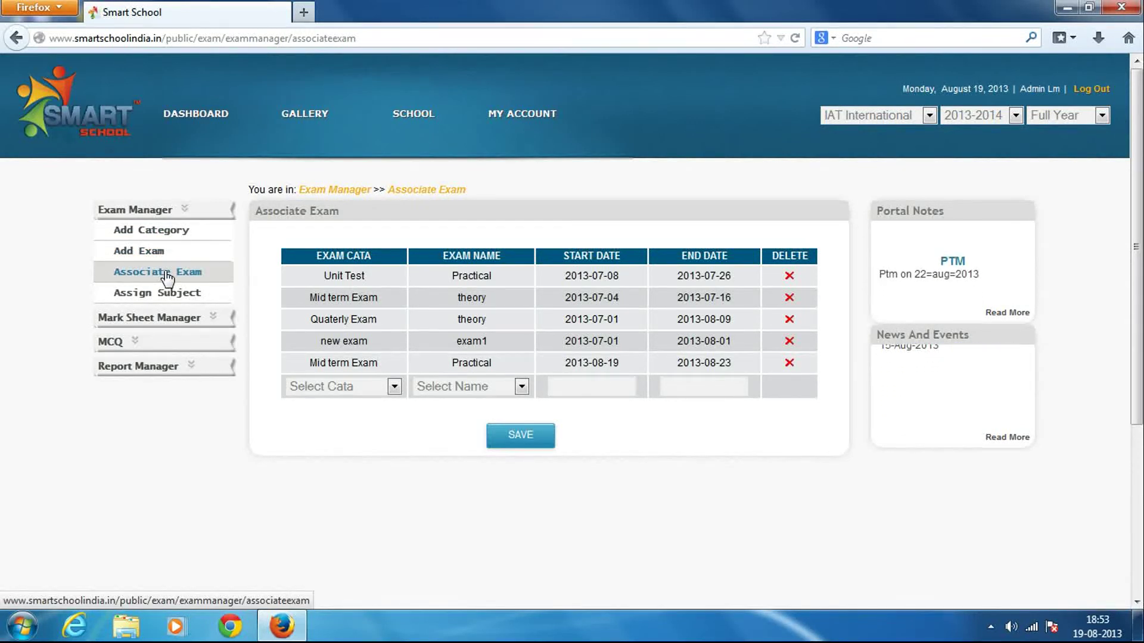
In the Mark Sheet Manager's View Mark Sheet page, choose standard 1 and view its selectable students
{"action": "left_click", "coordinate": [182, 320]}
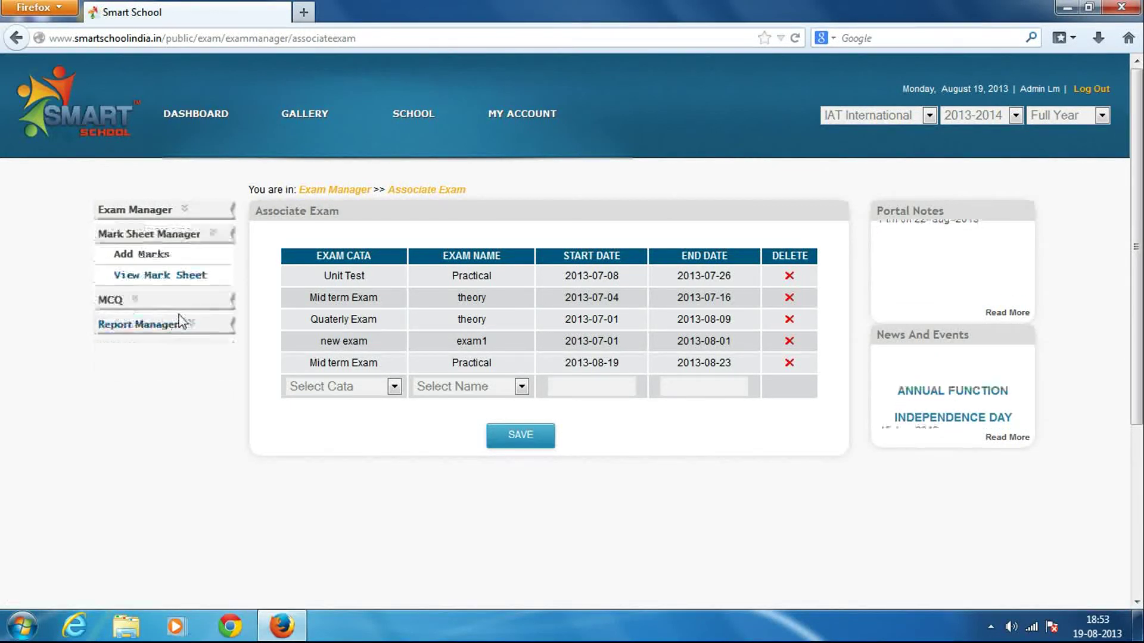
{"action": "left_click", "coordinate": [169, 277]}
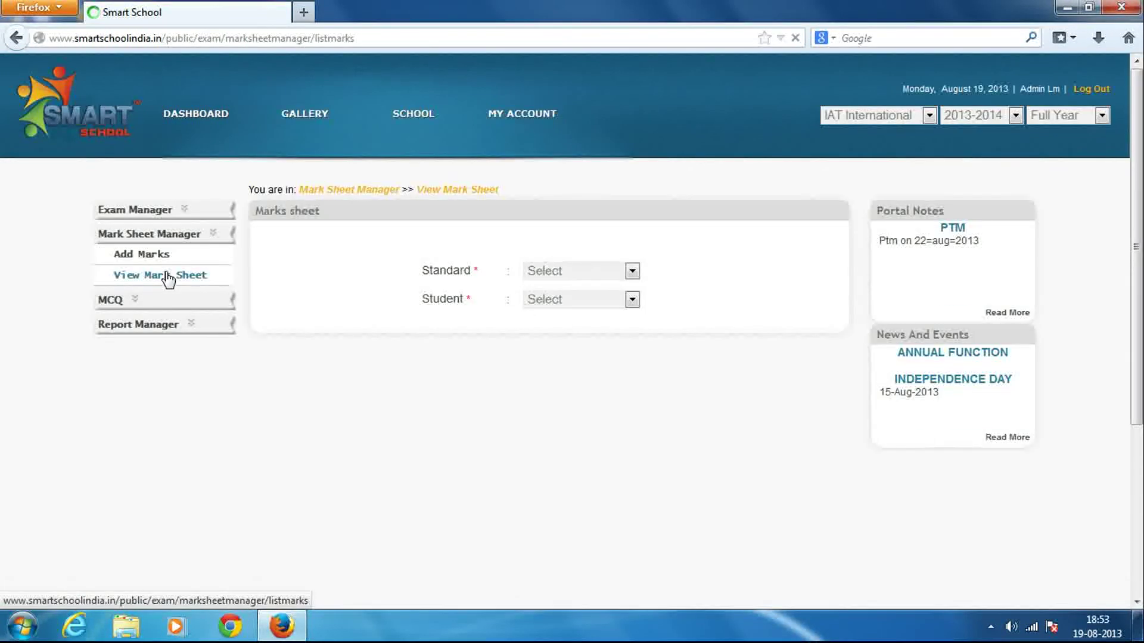
{"action": "left_click", "coordinate": [587, 273]}
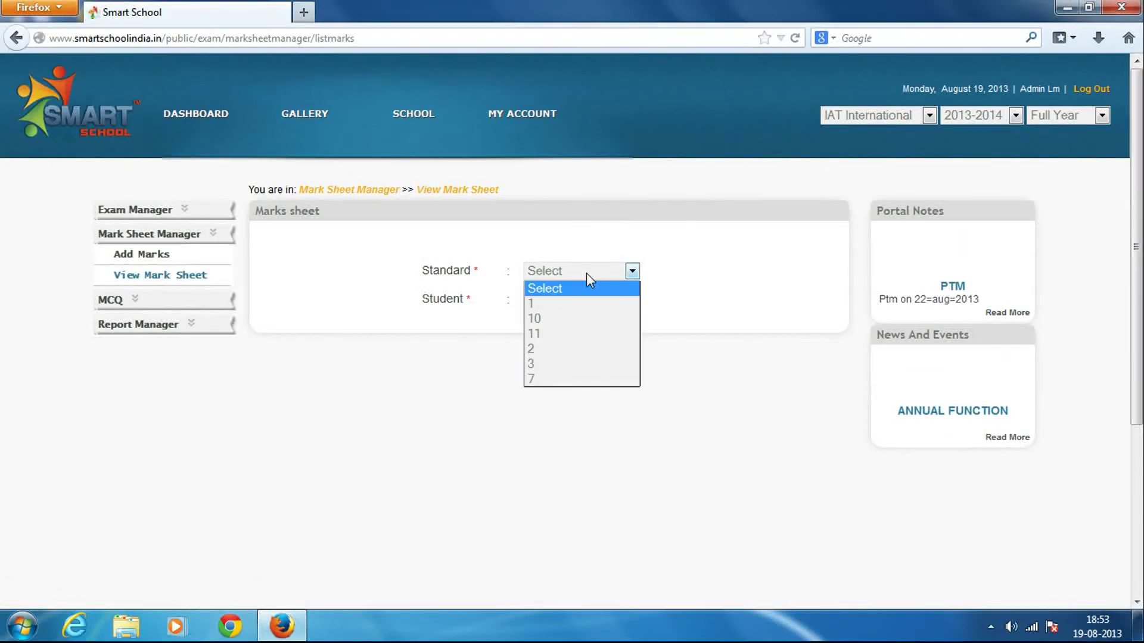
{"action": "left_click", "coordinate": [575, 304]}
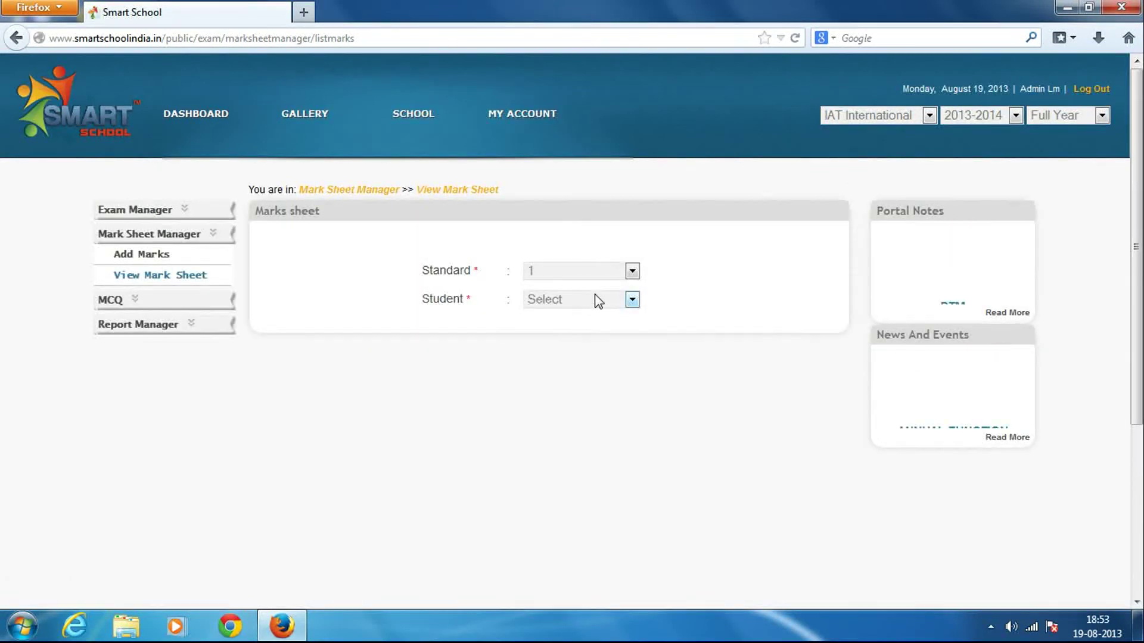
{"action": "left_click", "coordinate": [598, 299]}
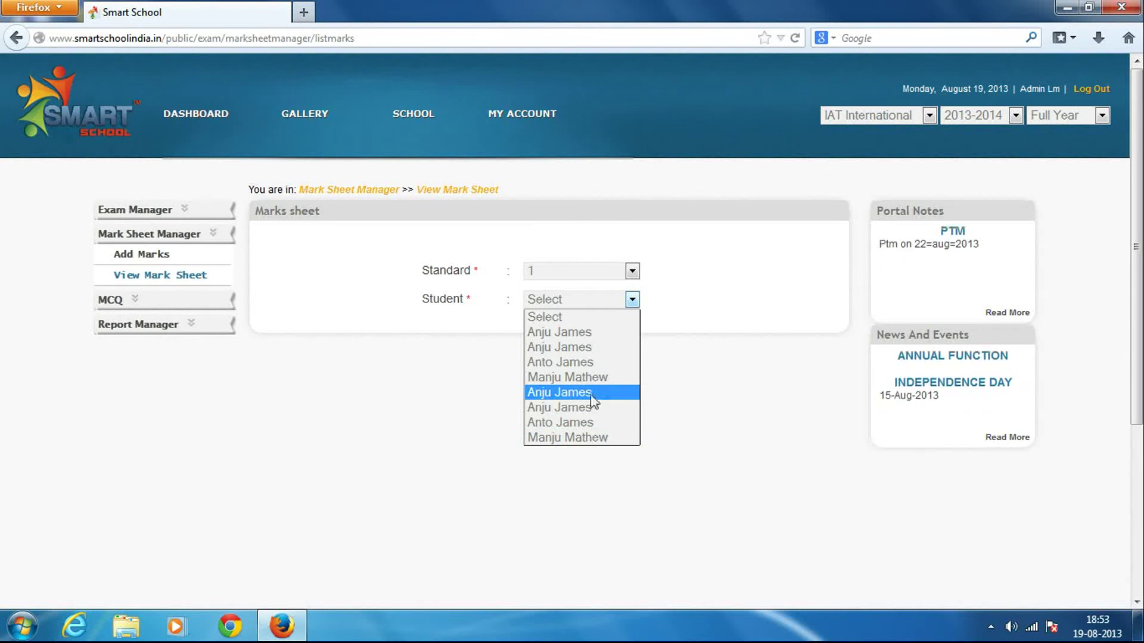
{"action": "left_click", "coordinate": [131, 304]}
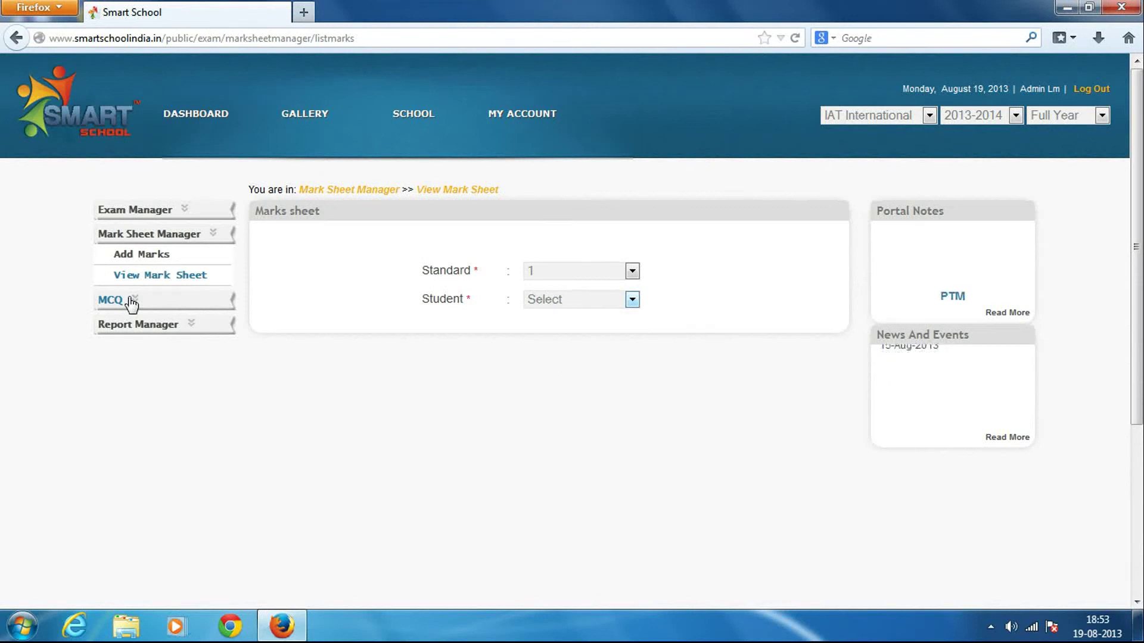
Search the multiple-choice exams in Multi Choice Info without entering an exam name
{"action": "left_click", "coordinate": [131, 304]}
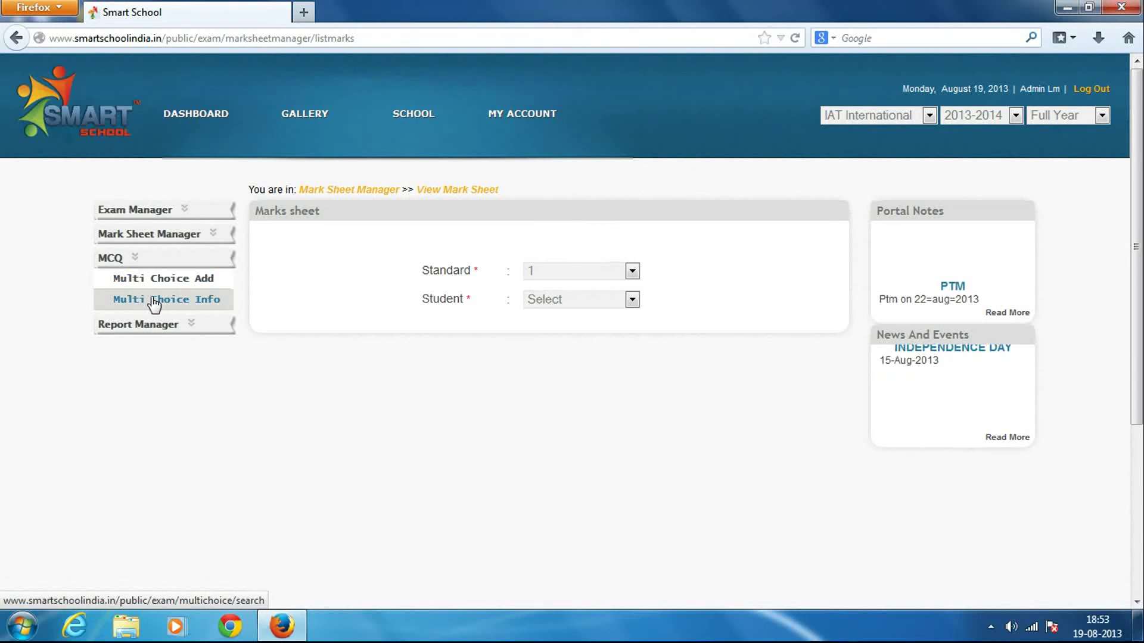
{"action": "left_click", "coordinate": [155, 304]}
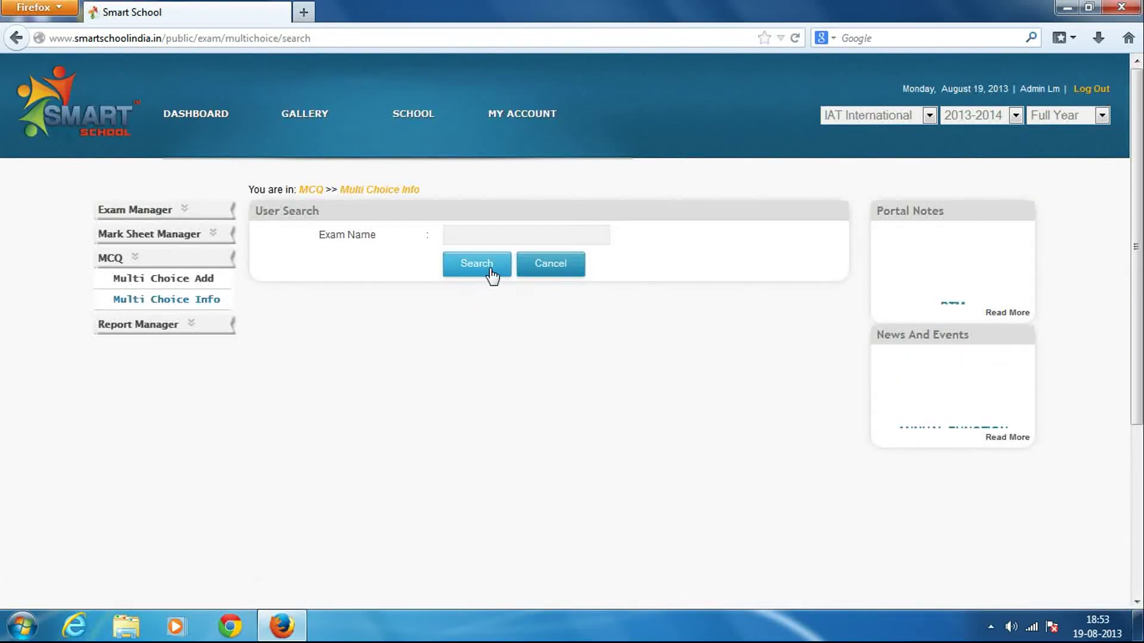
{"action": "left_click", "coordinate": [493, 276]}
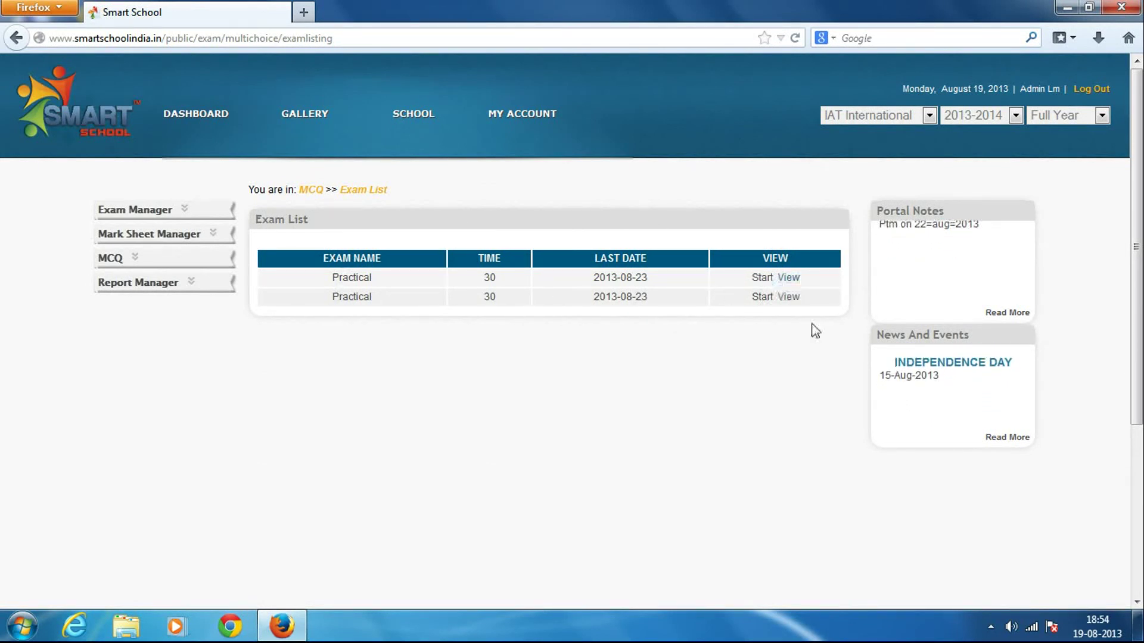
View the Report Manager's Generate Report form and the exams it offers
{"action": "left_click", "coordinate": [194, 288]}
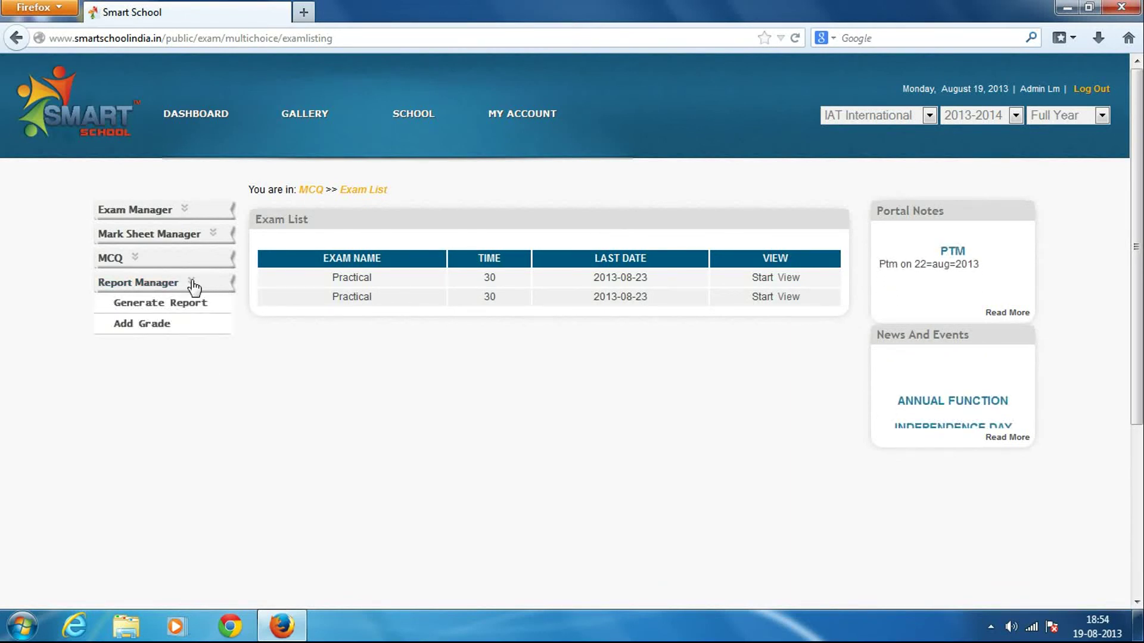
{"action": "left_click", "coordinate": [156, 304]}
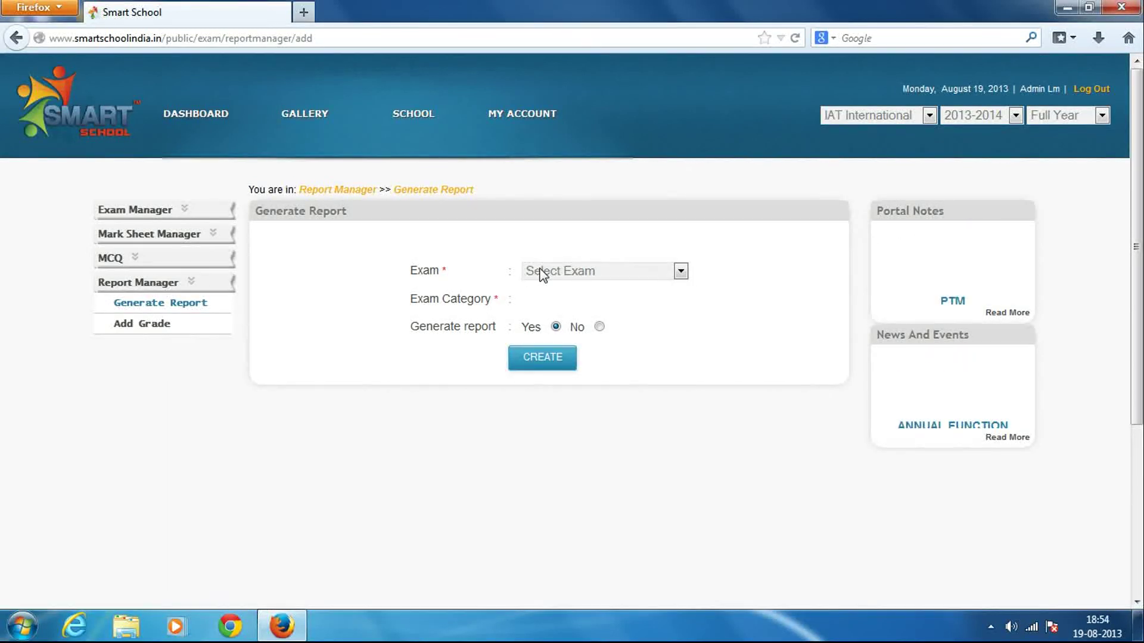
{"action": "left_click", "coordinate": [541, 273]}
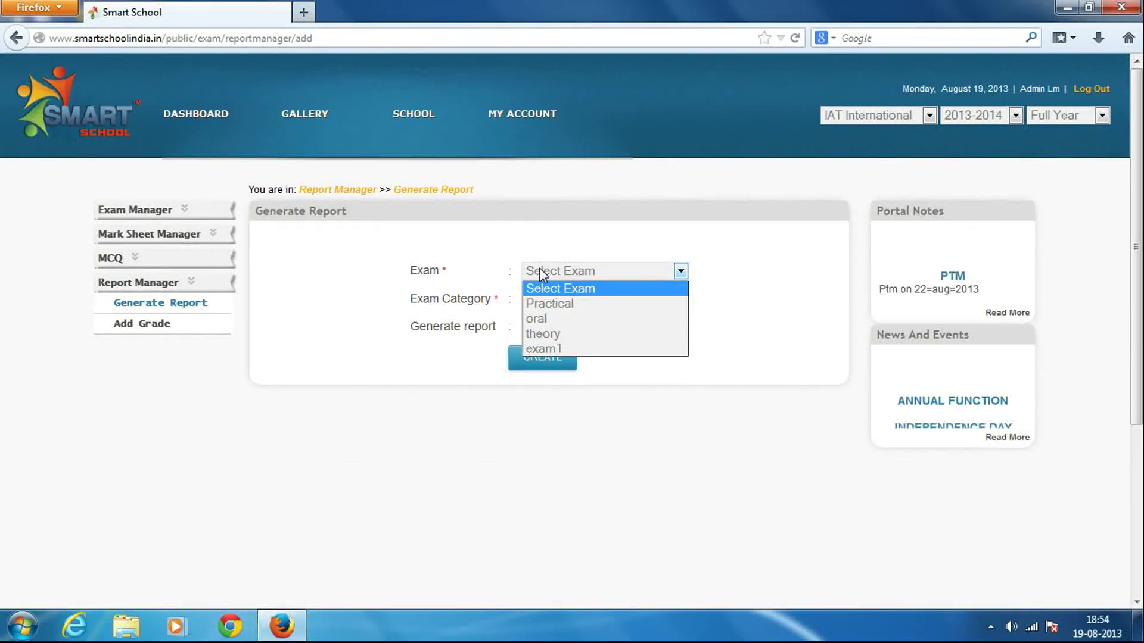
{"action": "left_click", "coordinate": [541, 273]}
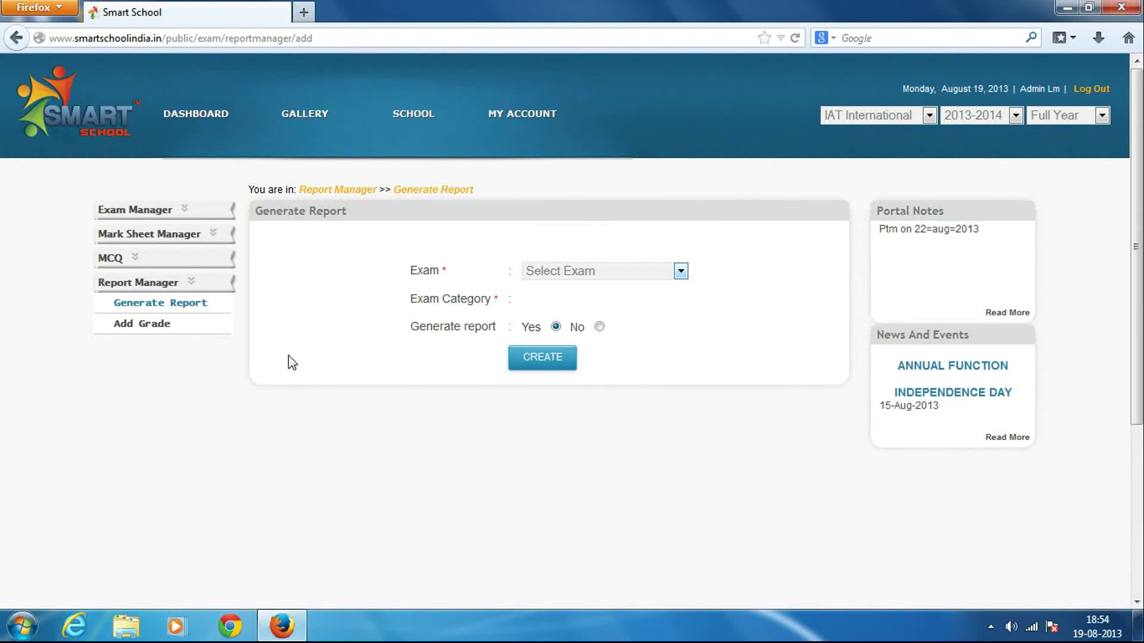
From the dashboard's E-learning module, view the Add Lesson form and then the list of e-lessons
{"action": "left_click", "coordinate": [211, 115]}
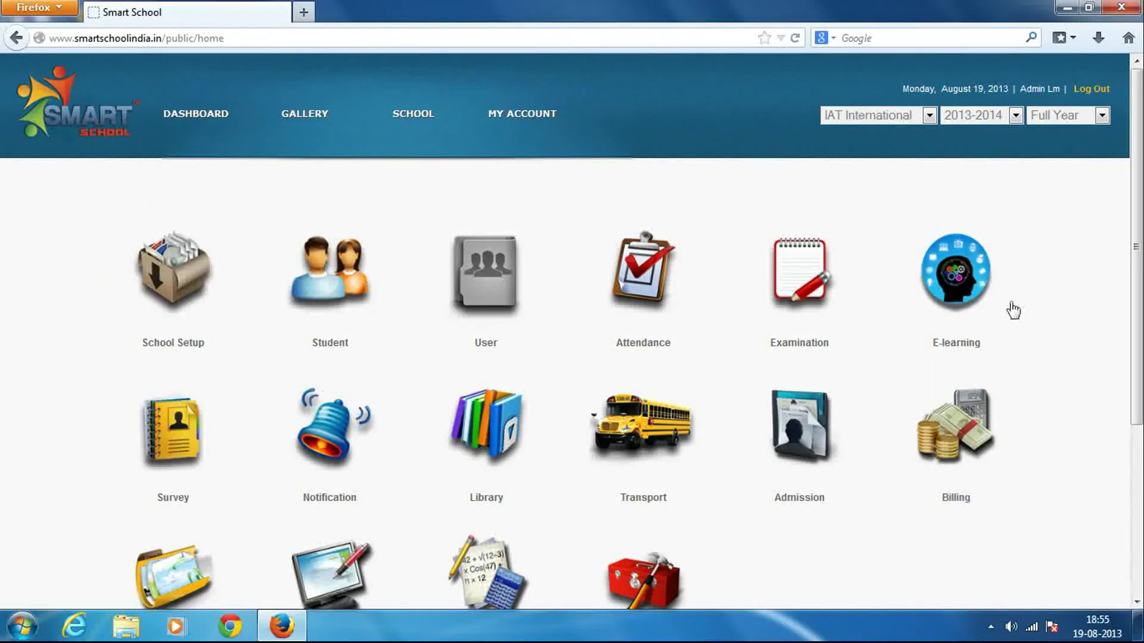
{"action": "left_click", "coordinate": [955, 278]}
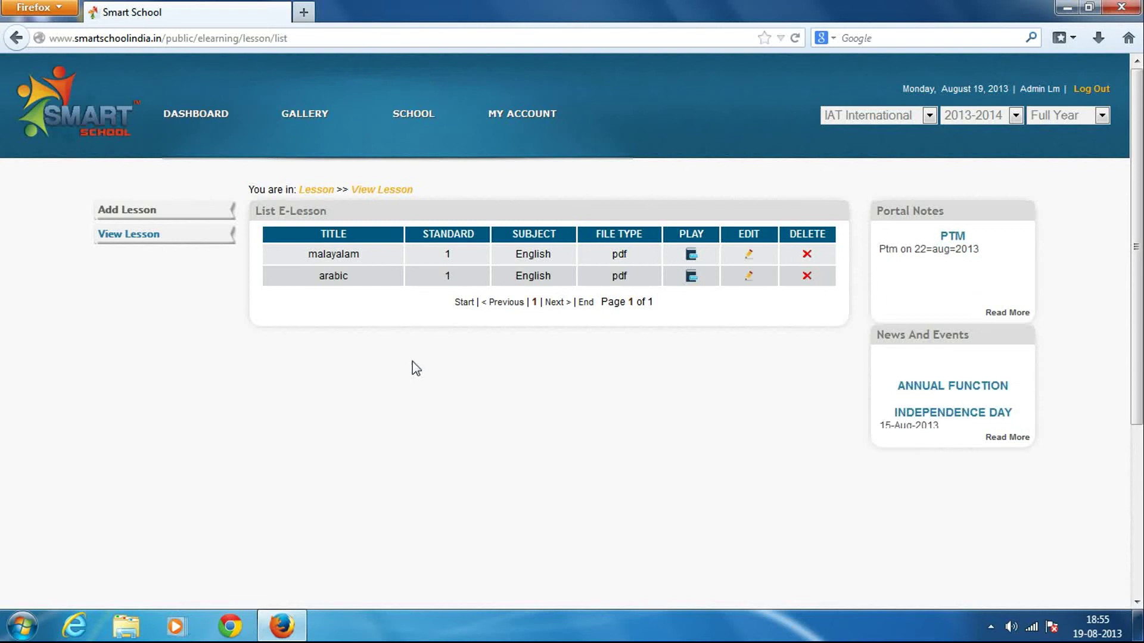
{"action": "left_click", "coordinate": [146, 218]}
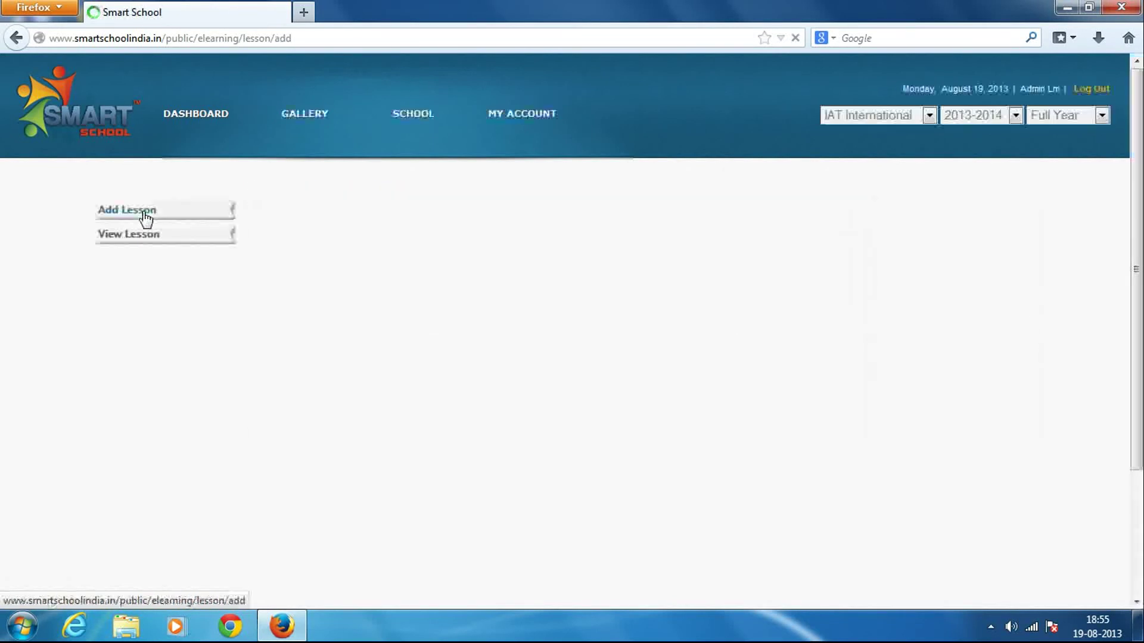
{"action": "left_click", "coordinate": [144, 239]}
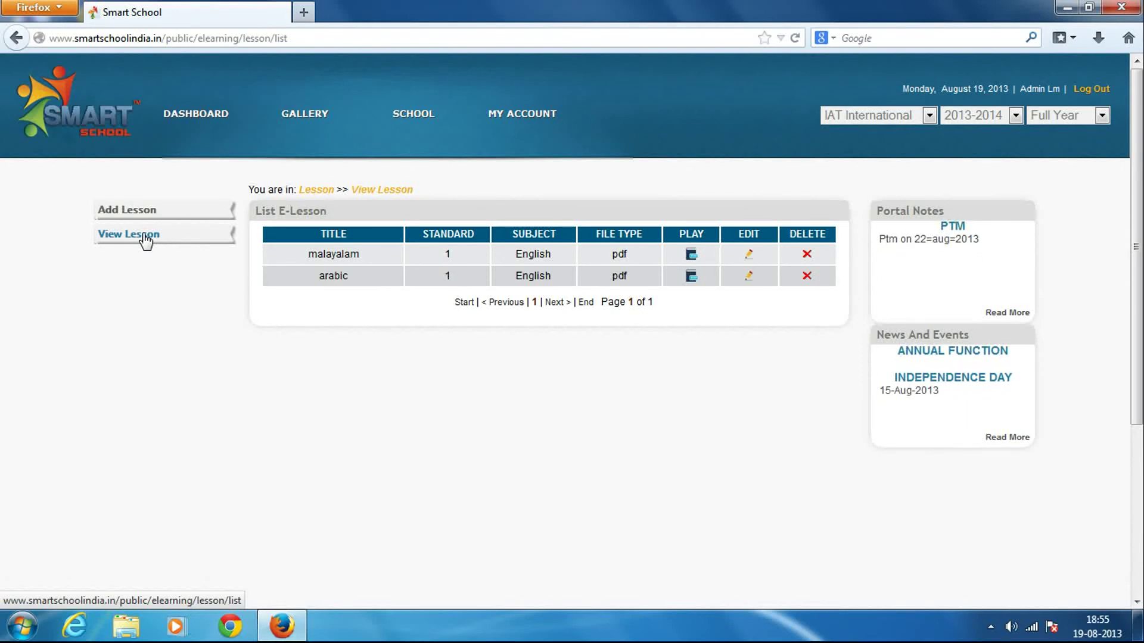
In the Survey module, search for surveys without any criteria and then view the blank Add Survey form
{"action": "mouse_move", "coordinate": [196, 119]}
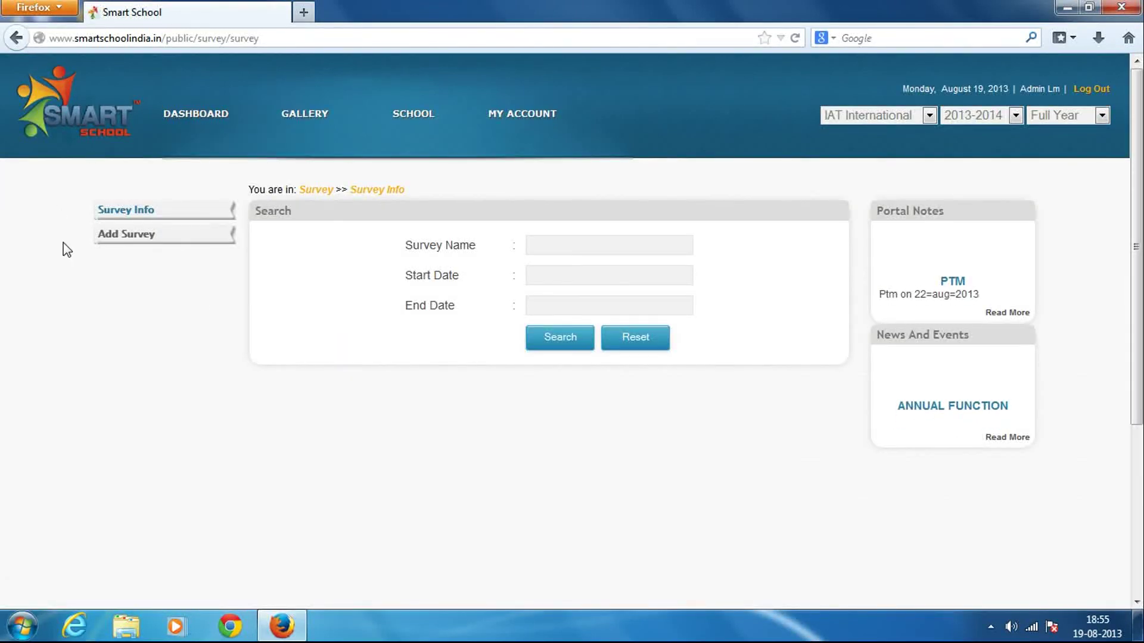
{"action": "left_click", "coordinate": [548, 338]}
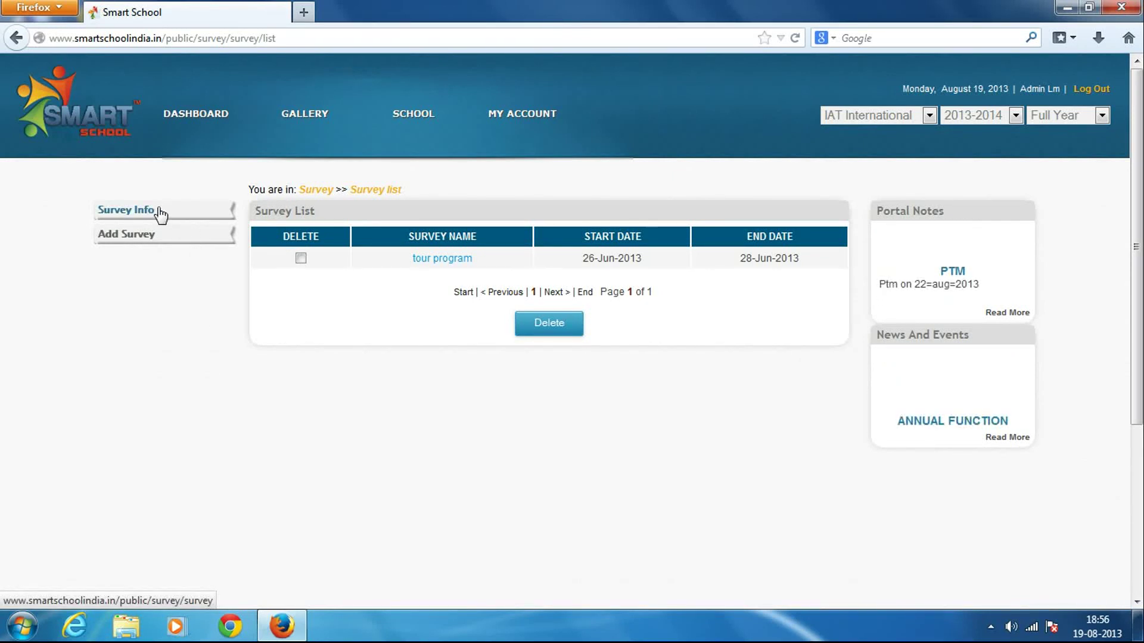
{"action": "left_click", "coordinate": [147, 241]}
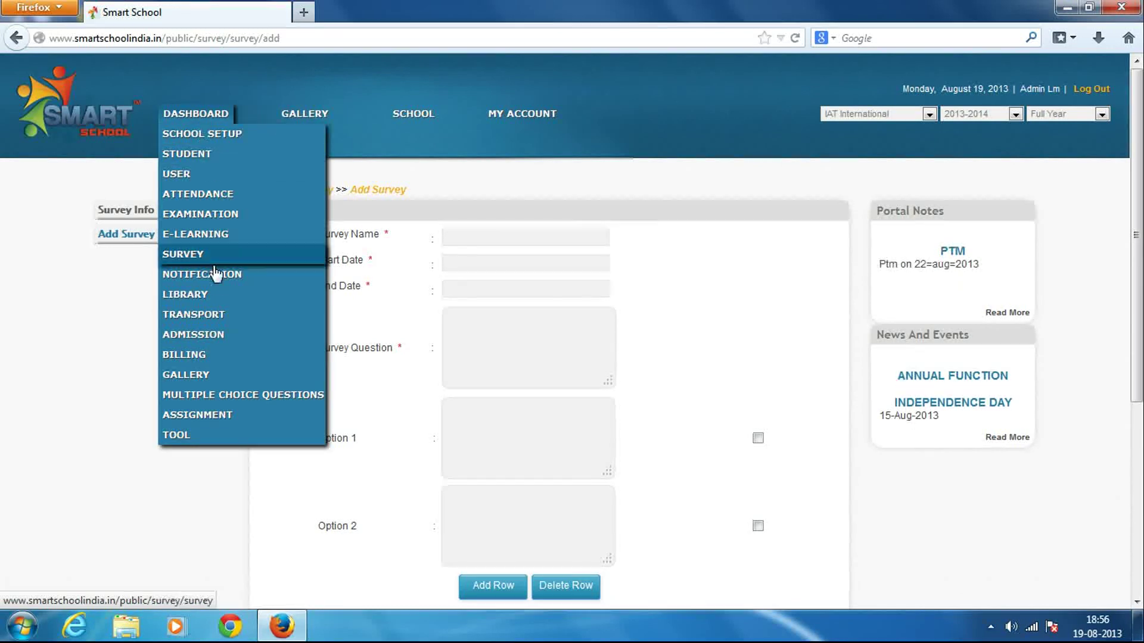
Open the Notification module
{"action": "left_click", "coordinate": [216, 278]}
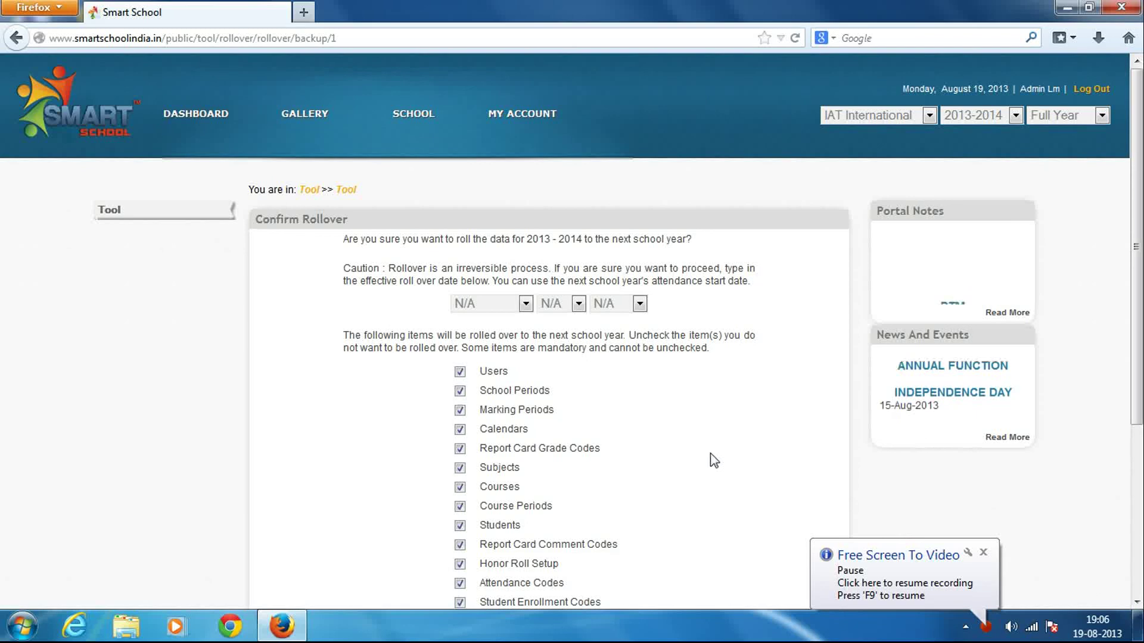
Examine the items on the Tool module's Confirm Rollover page and return to the dashboard without rolling over
{"action": "scroll", "coordinate": [714, 461], "scroll_direction": "down", "scroll_amount": 3}
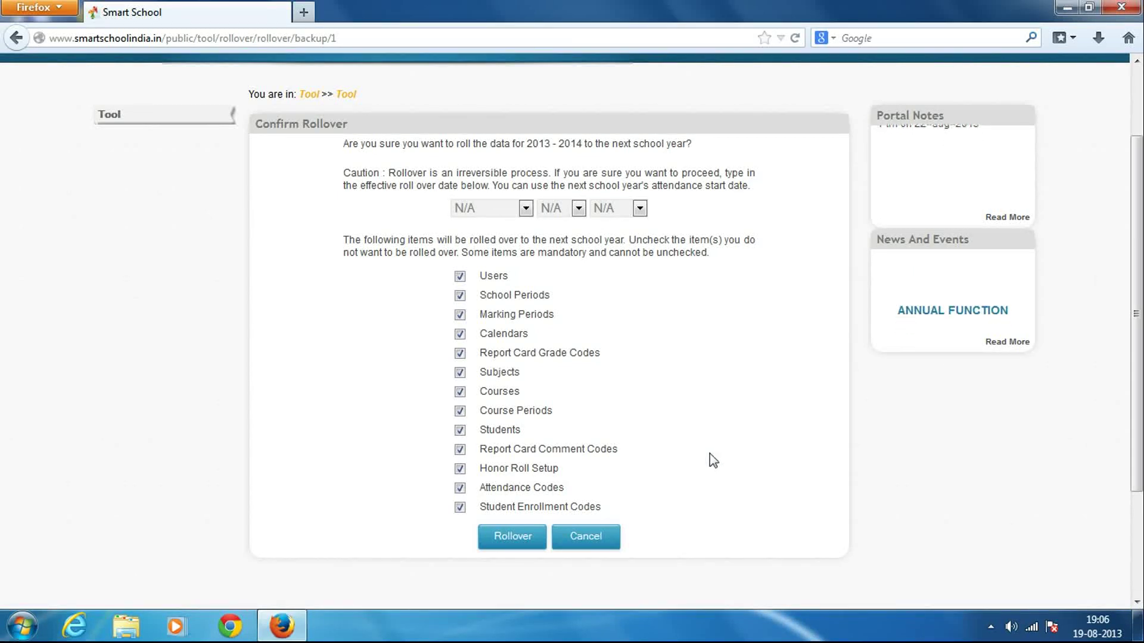
{"action": "scroll", "coordinate": [710, 455], "scroll_direction": "up", "scroll_amount": 3}
{"action": "scroll", "coordinate": [713, 461], "scroll_direction": "up", "scroll_amount": 1}
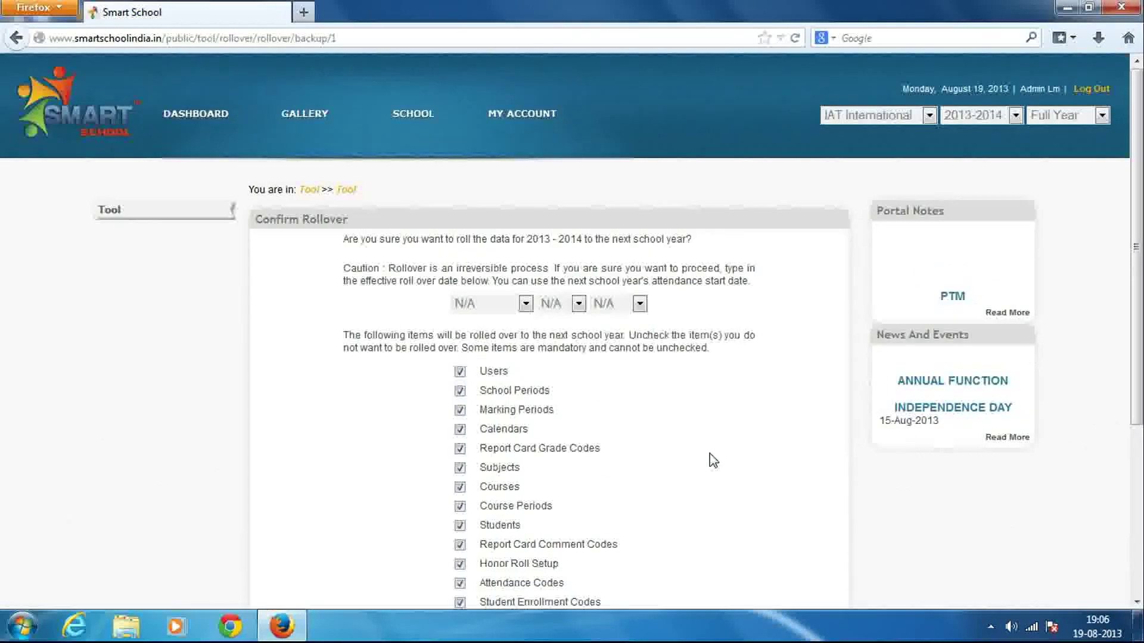
{"action": "left_click", "coordinate": [196, 113]}
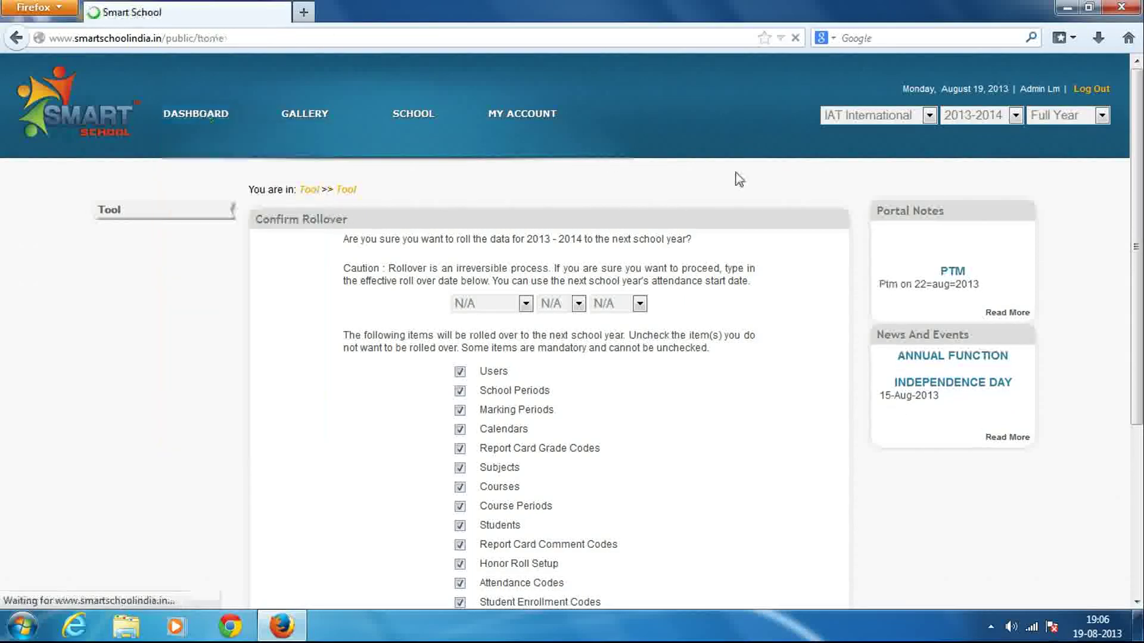